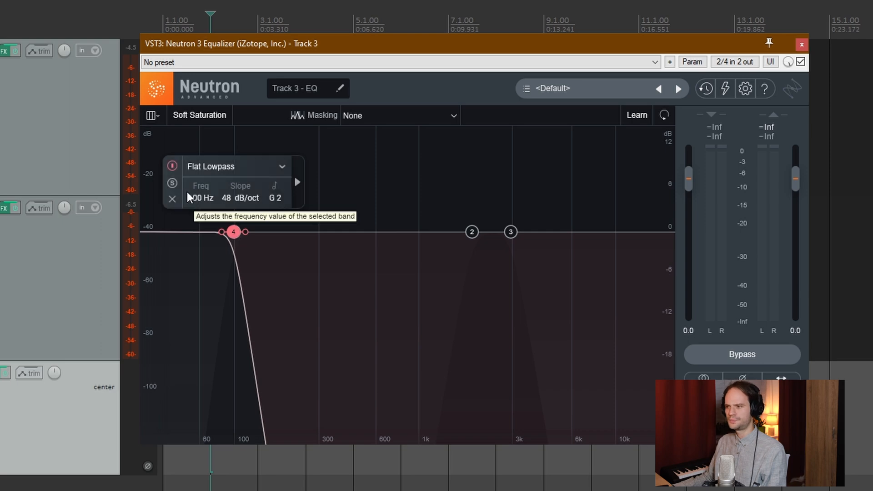
- Remove the 100 Hz Flat Lowpass band from the Neutron equalizer and enable the Flat Highpass band at 100 Hz
left_click(173, 199)
left_click(235, 232)
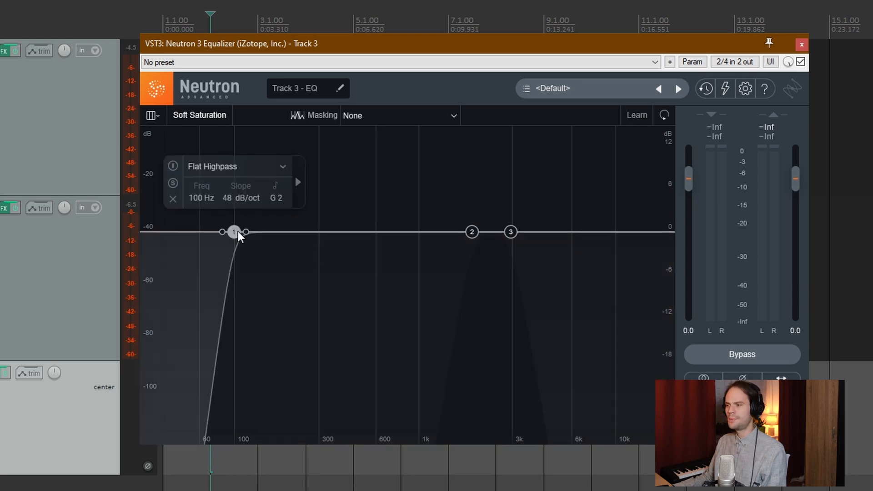
left_click(172, 166)
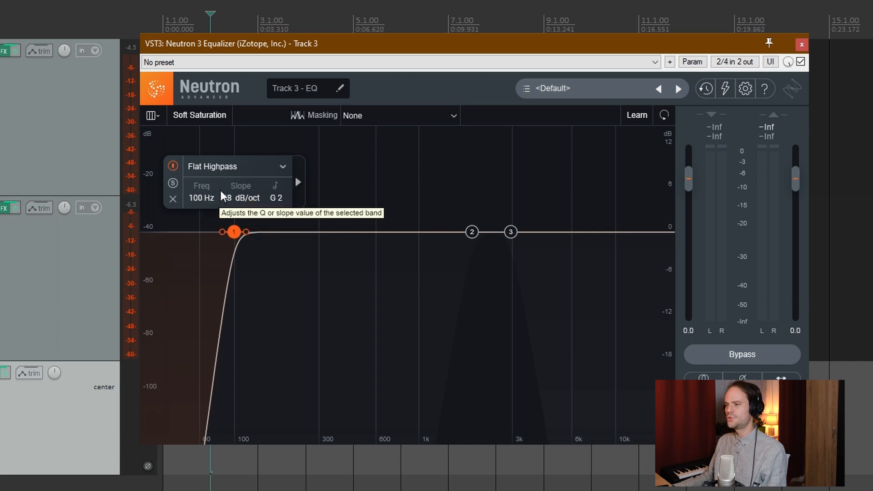
- Remove the Flat Lowpass band 3 and move the Flat Highpass band 2 up to about 3 kHz
left_click(512, 232)
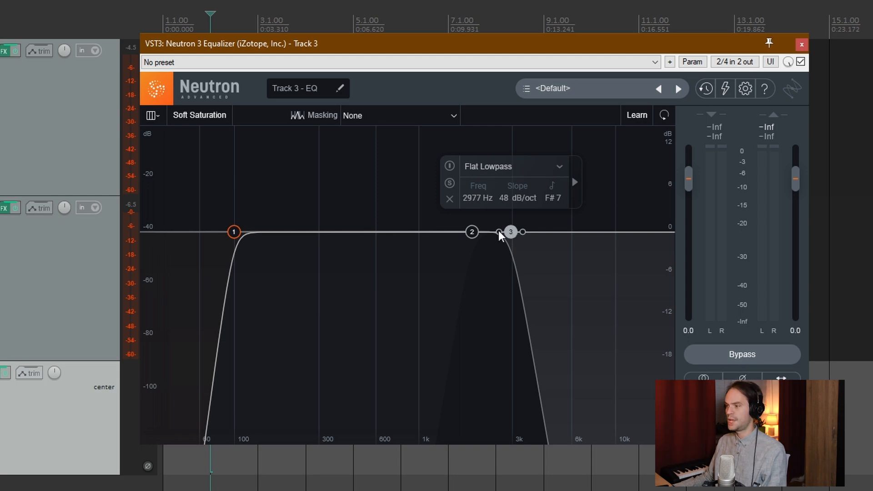
left_click(450, 199)
left_click(469, 231)
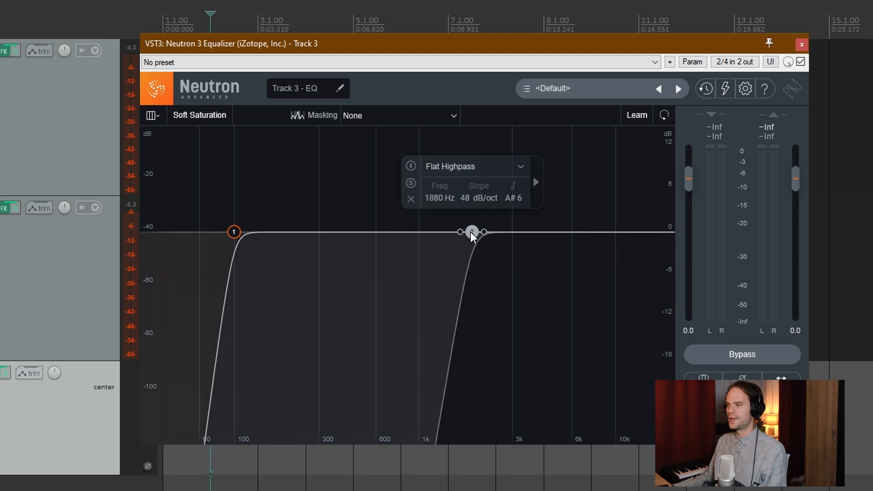
left_click_drag(471, 232, 515, 232)
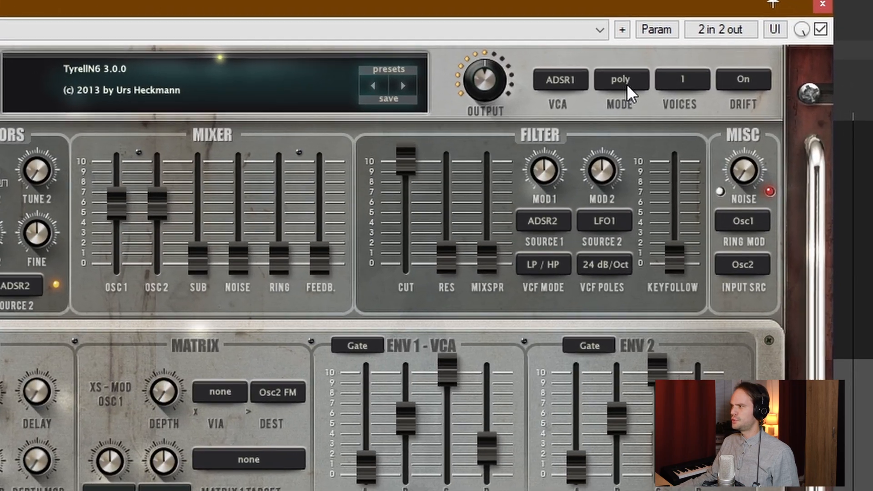
- Switch to the TyrellN6 synth and set its voice mode to mono
left_click(721, 56)
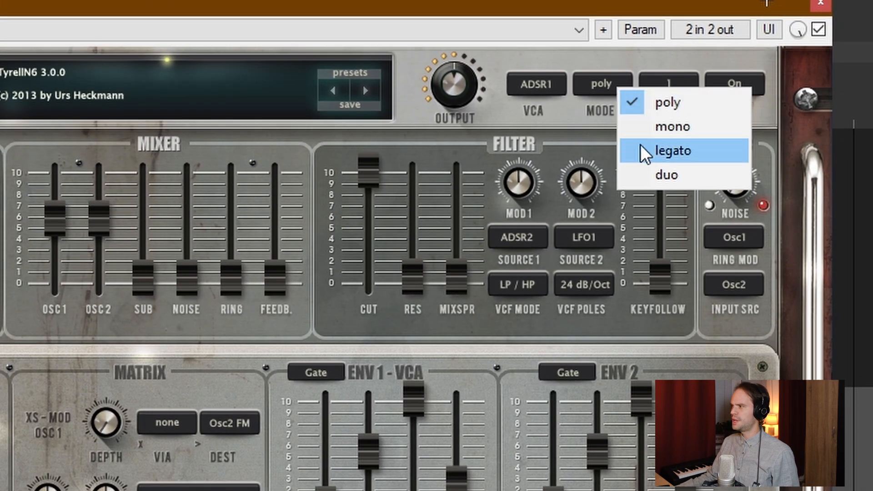
left_click(660, 130)
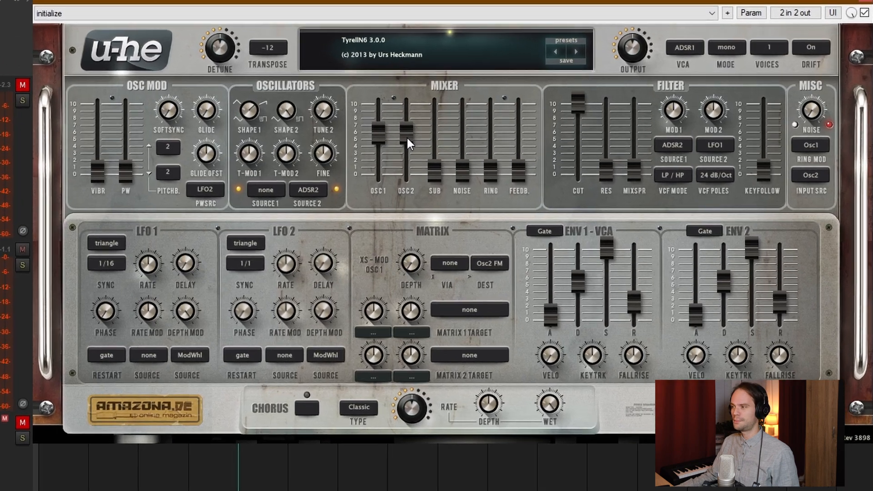
- Use only oscillator 1 as the sound source: OSC 2 level at zero, OSC 1 level at 10, Shape 1 set to sine
left_click_drag(468, 131, 467, 200)
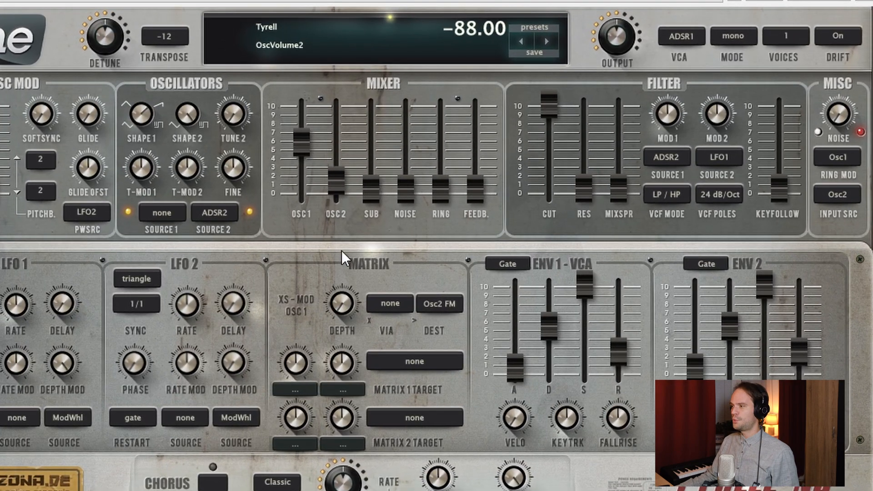
left_click_drag(342, 250, 340, 250)
left_click_drag(310, 142, 288, 19)
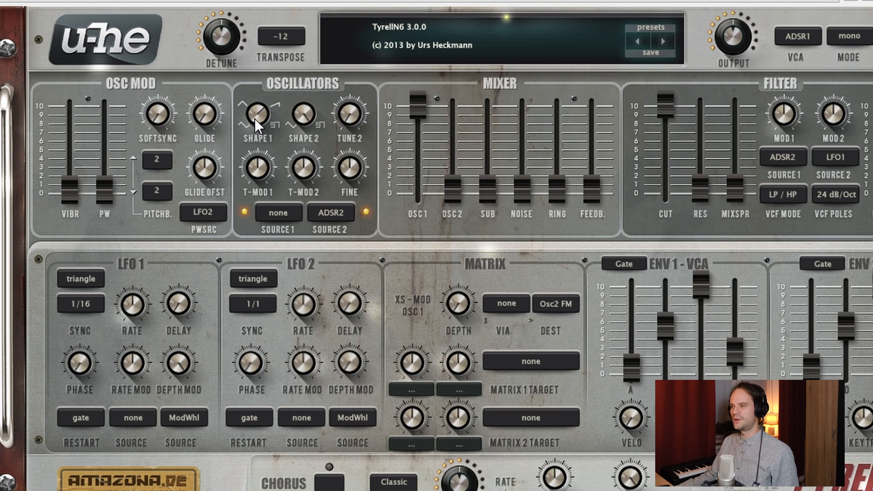
left_click_drag(255, 116, 273, 263)
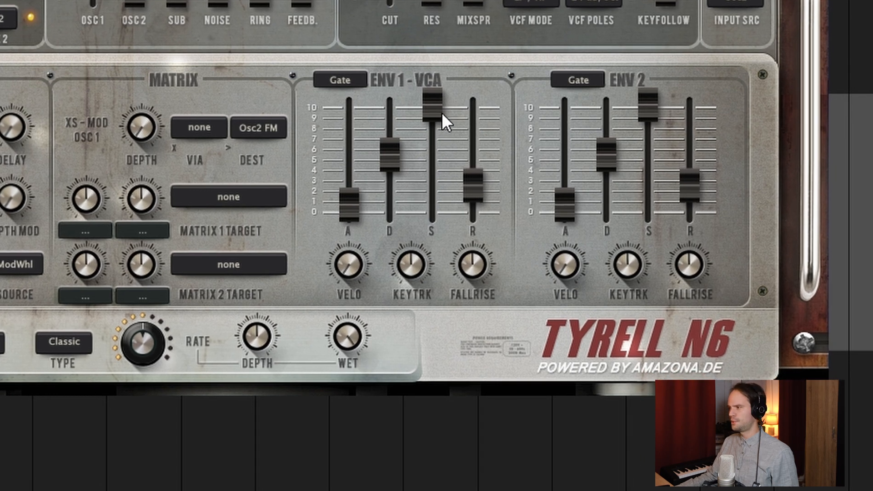
- Set the ENV 1 - VCA sustain to 0 and shorten its decay to about 4
left_click_drag(441, 113, 426, 383)
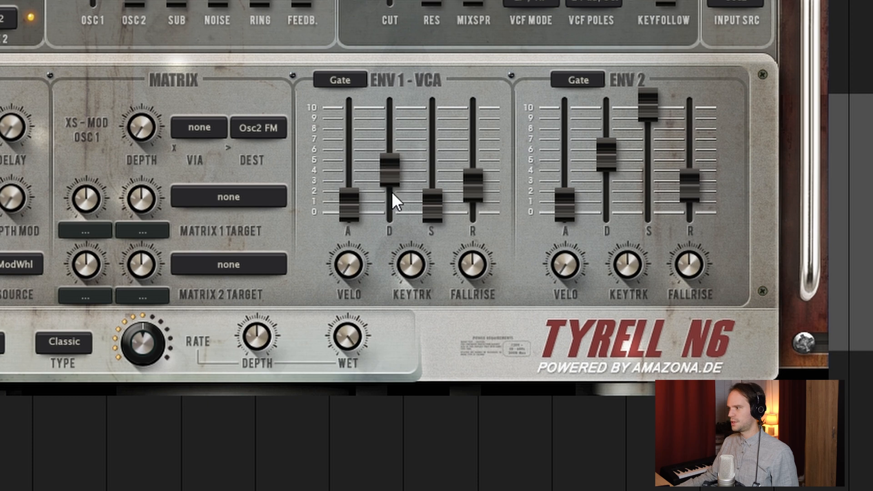
left_click_drag(392, 192, 392, 208)
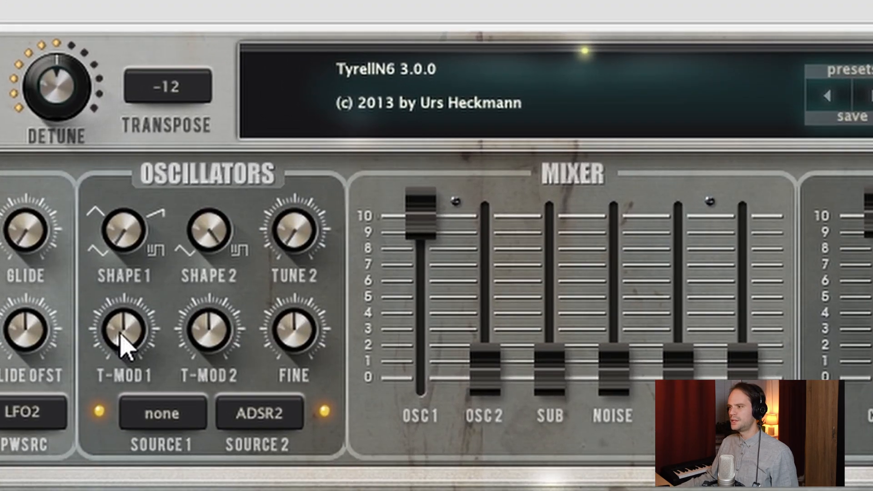
- Raise oscillator 1's tune modulation (T-MOD 1) to maximum and set its modulation source to ADSR2
left_click_drag(121, 334, 95, 36)
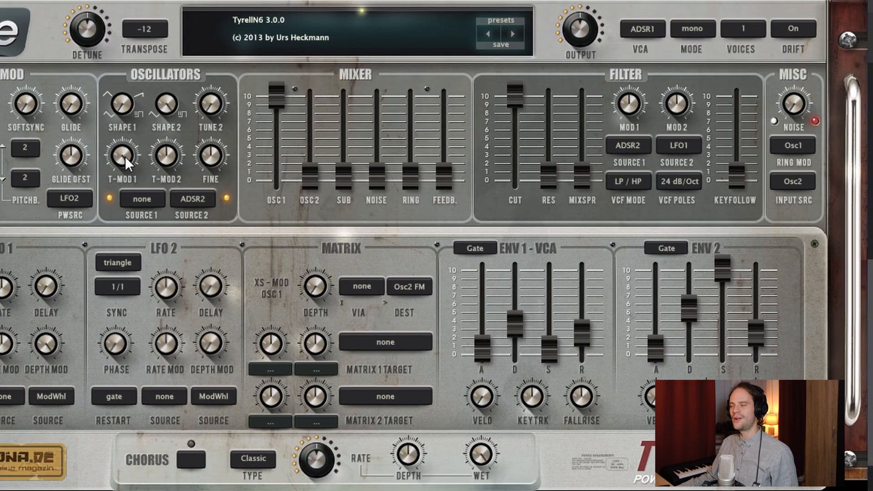
left_click(144, 201)
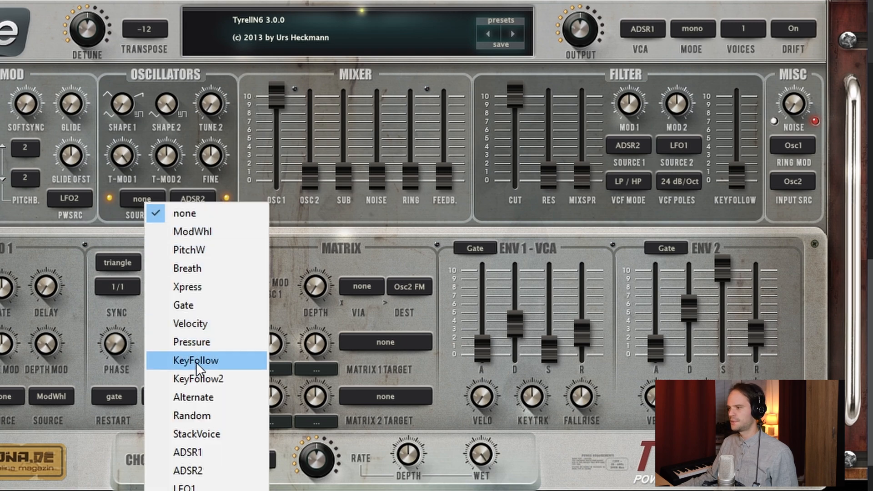
left_click(194, 473)
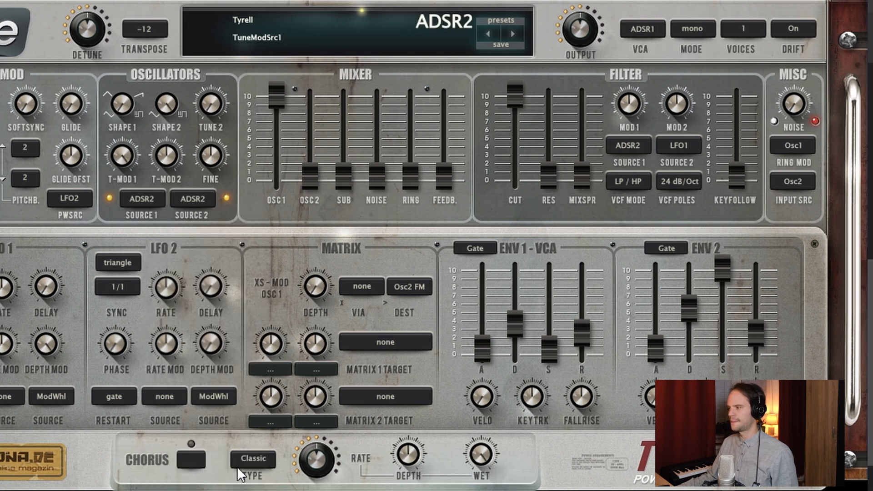
- Set the ENV 2 sustain to 0 and shorten its decay to about 20
left_click(723, 277)
left_click_drag(723, 278, 723, 352)
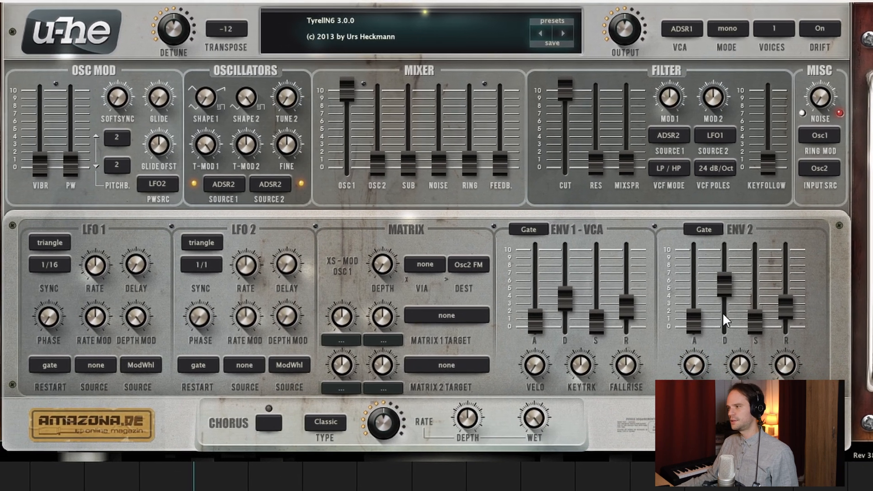
left_click_drag(724, 315, 731, 337)
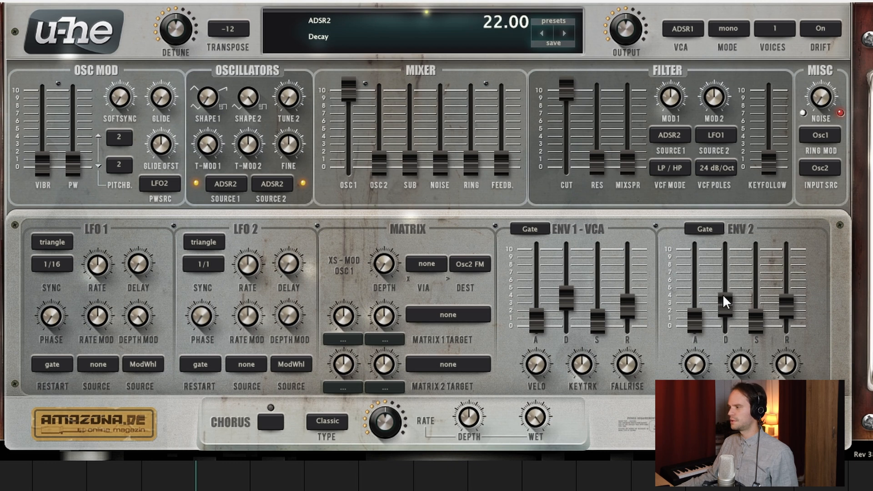
left_click_drag(722, 302, 724, 306)
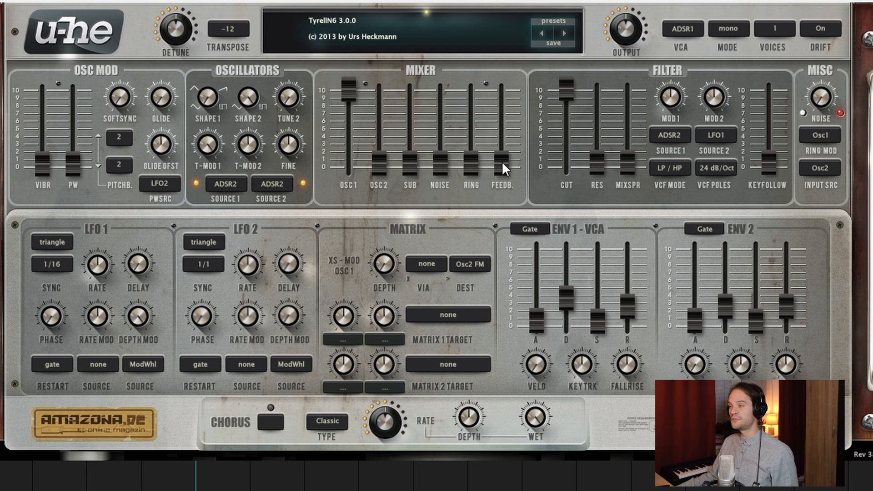
- Raise the mixer's feedback level to about 4 on its scale
left_click_drag(502, 164, 498, 83)
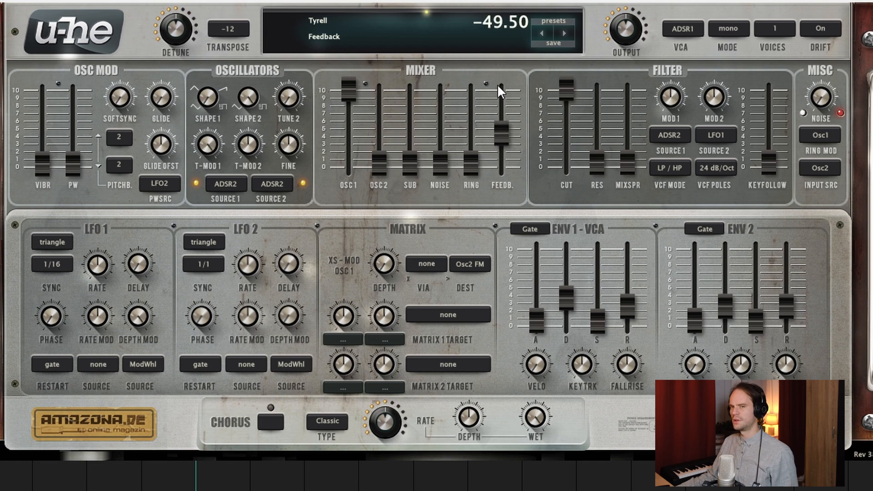
left_click_drag(503, 138, 503, 136)
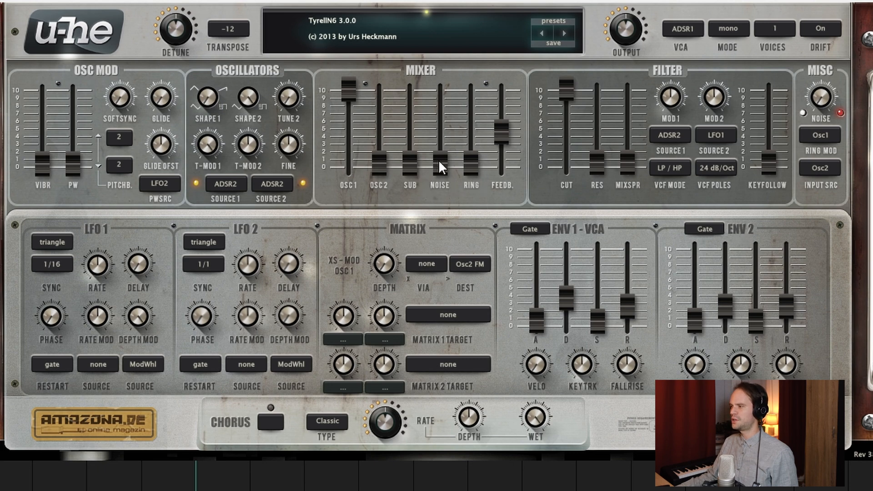
- Route ADSR2 to the noise volume in modulation matrix 2 and adjust the modulation depth
left_click(341, 388)
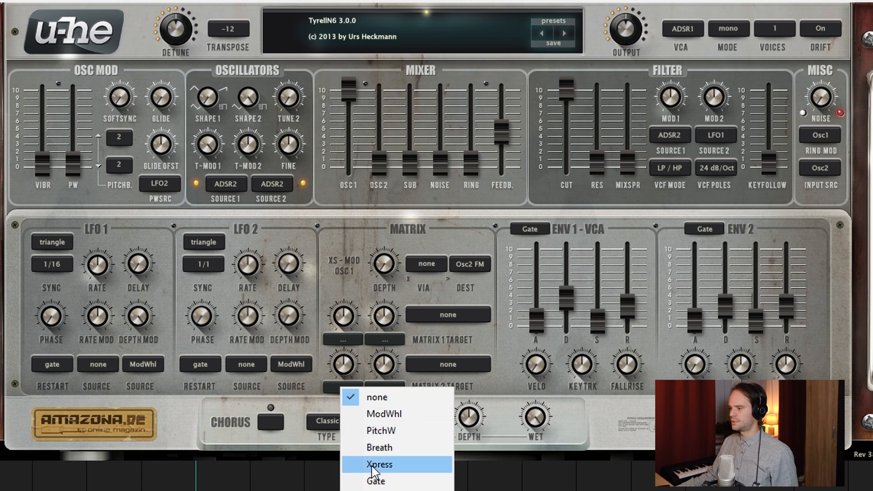
left_click(379, 490)
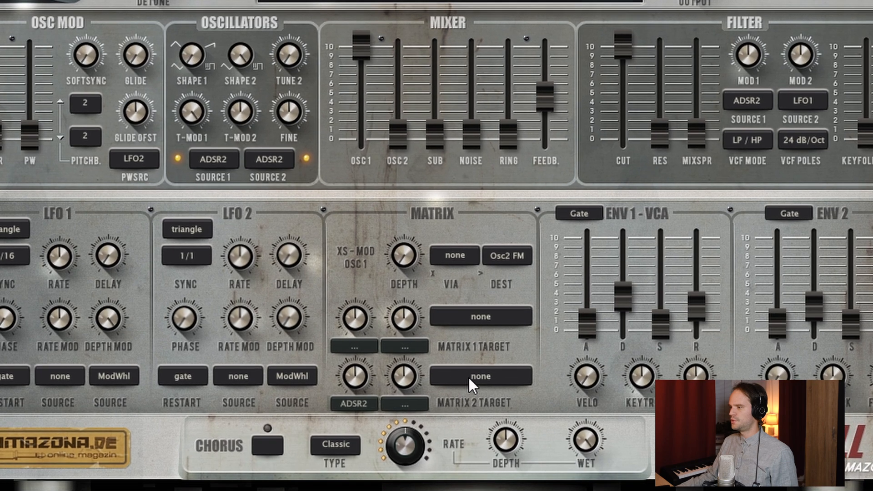
left_click_drag(468, 376, 466, 143)
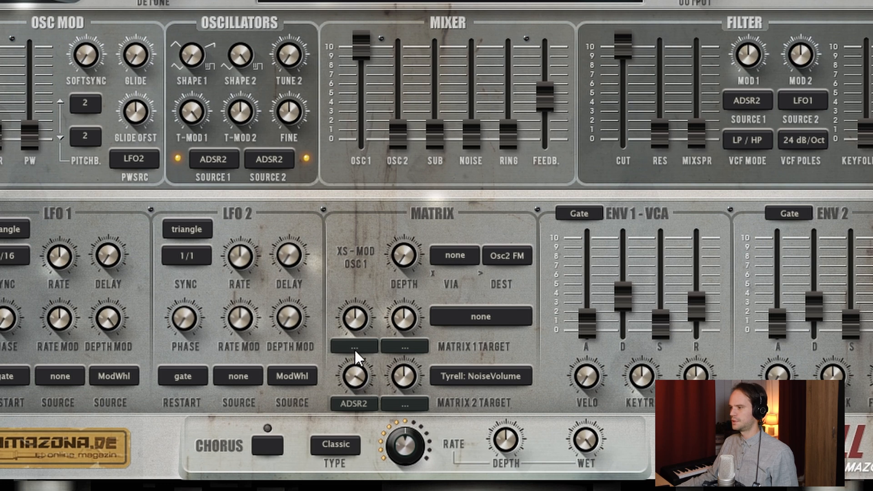
left_click_drag(354, 375, 362, 404)
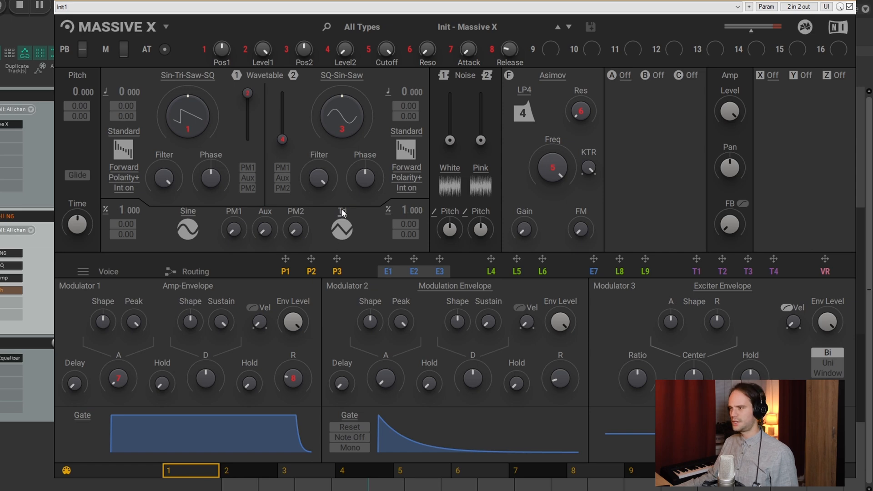
- Switch to Massive X, set the Pos1 macro to 0% and change the polyphony to Mono
left_click_drag(222, 48, 222, 73)
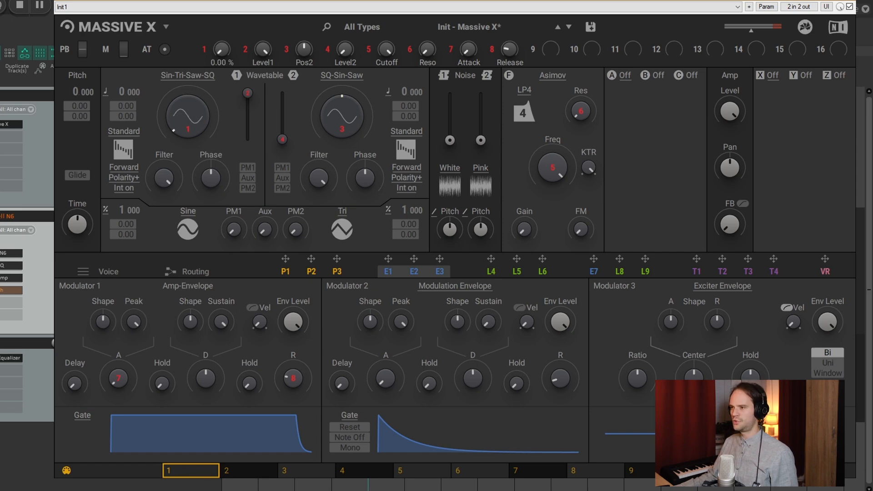
left_click(111, 271)
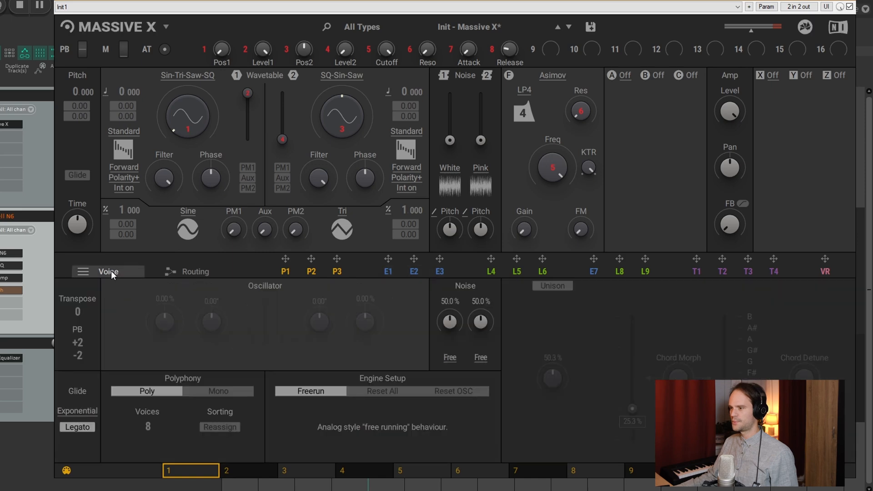
left_click(232, 391)
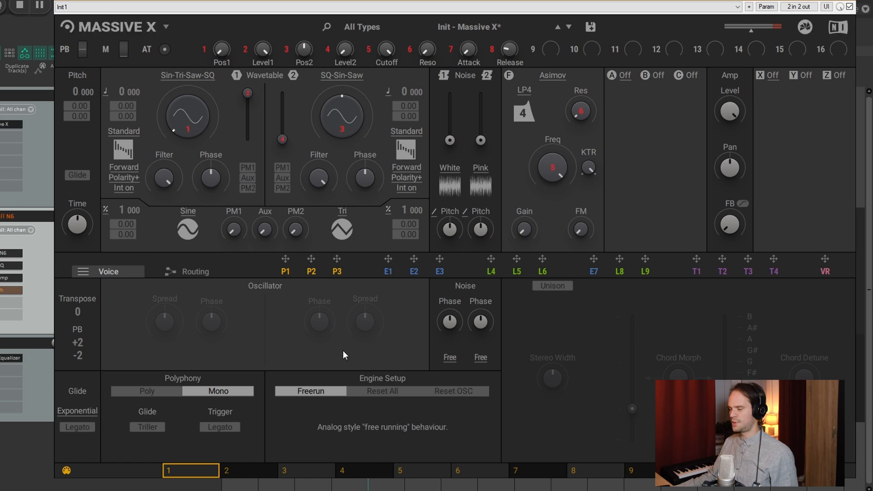
- Set the engine setup to Reset OSC and the second noise generator's playback mode to One Shot
left_click(450, 392)
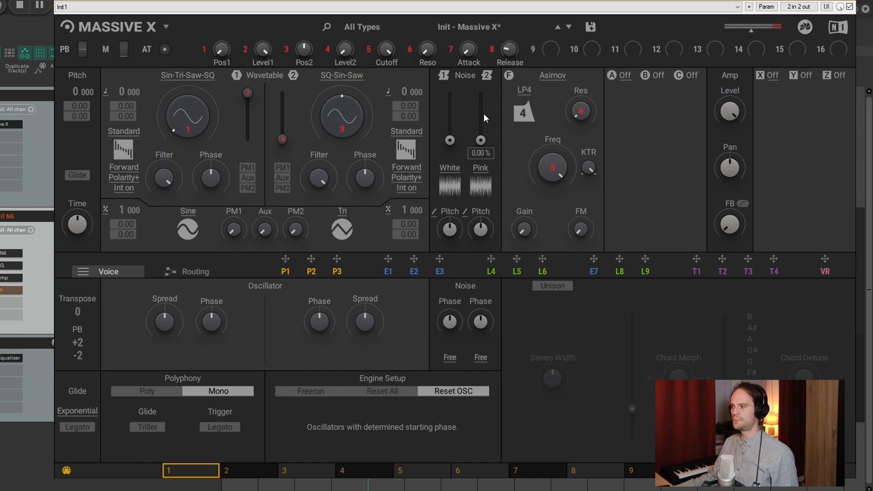
left_click(480, 357)
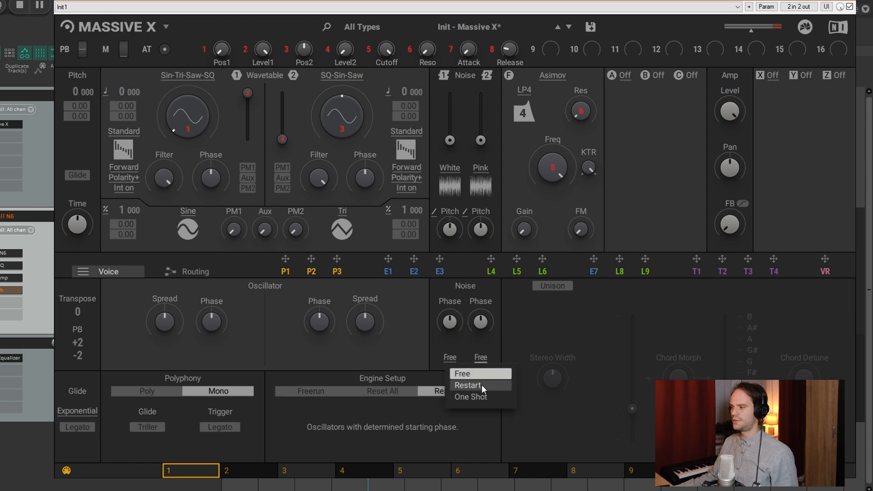
left_click(482, 397)
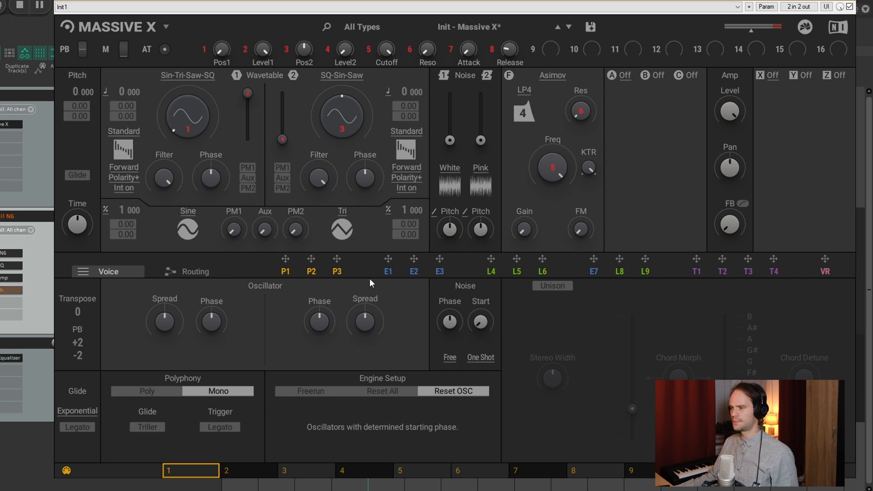
- Reduce the amp envelope's sustain to zero and shorten its decay time
left_click(390, 275)
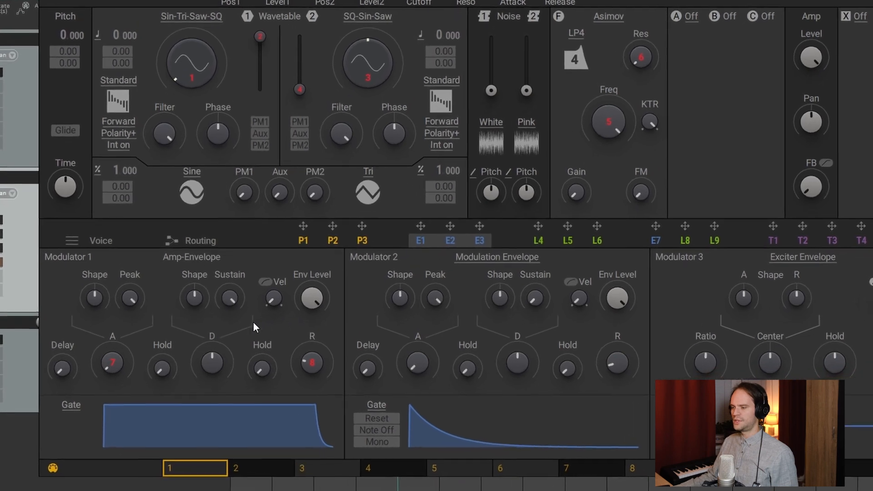
left_click_drag(229, 298, 230, 304)
left_click_drag(249, 244, 249, 273)
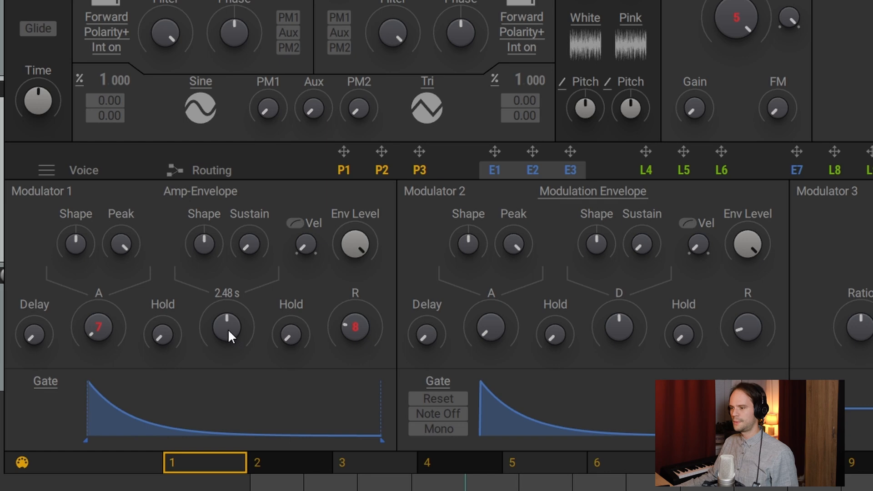
mouse_move(225, 325)
left_mouse_down()
mouse_move(225, 352)
mouse_move(228, 313)
left_mouse_up()
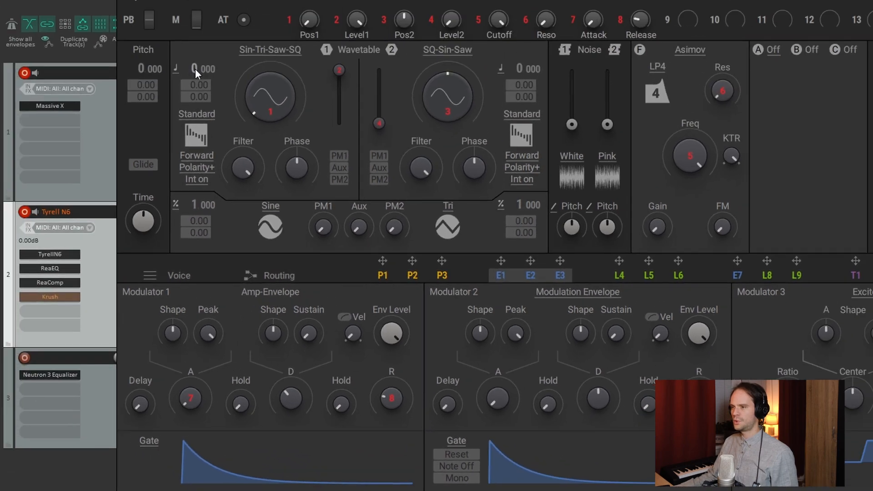
- Lower wavetable oscillator 1's pitch to -12 and modulate it with envelope E2 by 11.00
left_click_drag(195, 69, 196, 86)
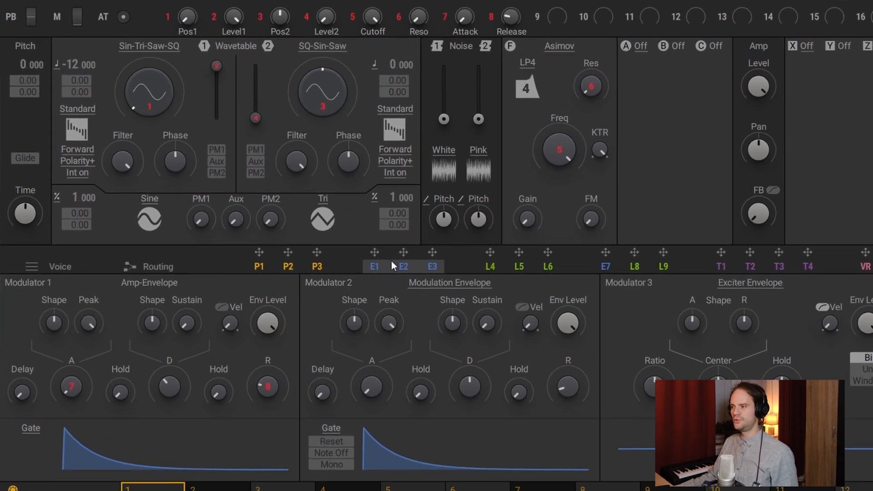
left_click_drag(403, 252, 162, 118)
left_click_drag(94, 86, 97, 84)
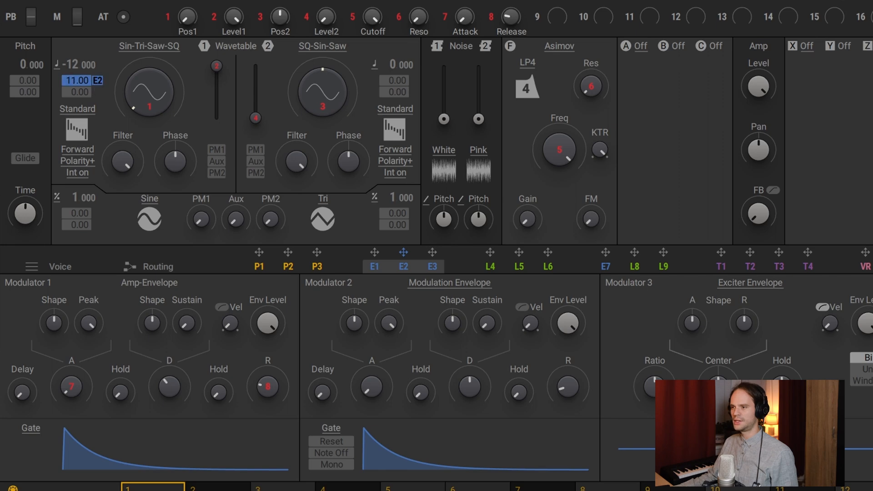
- Raise the E2 modulation of wavetable oscillator 1's pitch to 32.00 and shorten envelope 2's decay time
left_click_drag(77, 81, 77, 75)
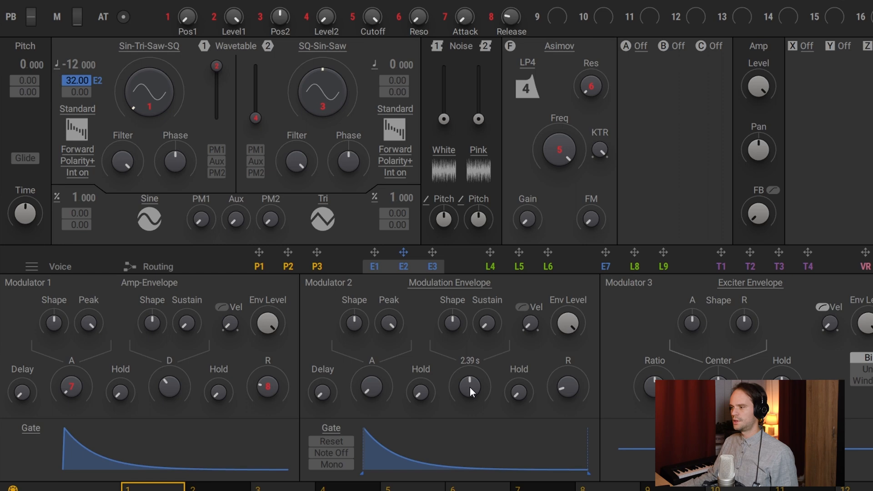
mouse_move(471, 388)
left_mouse_down()
mouse_move(471, 411)
mouse_move(472, 392)
left_mouse_up()
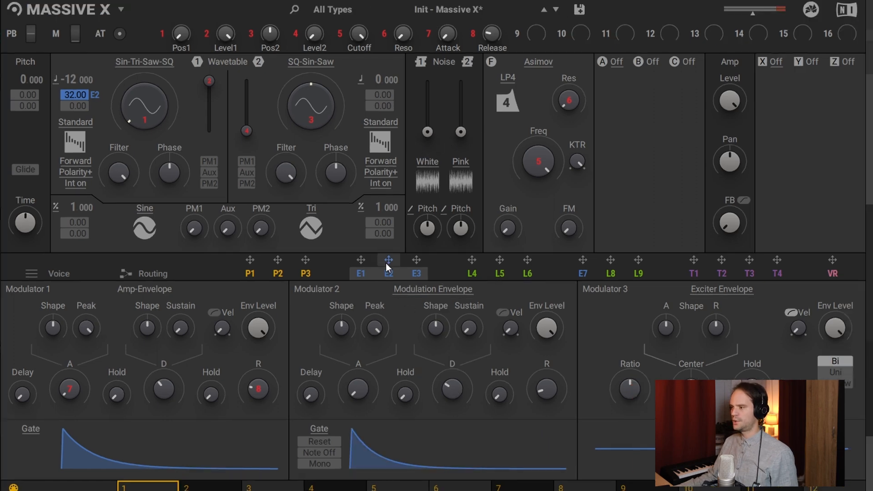
- Modulate the white noise level slightly with envelope E2 and load the Stick transient into noise generator 2
left_click_drag(388, 261, 426, 146)
left_click(463, 162)
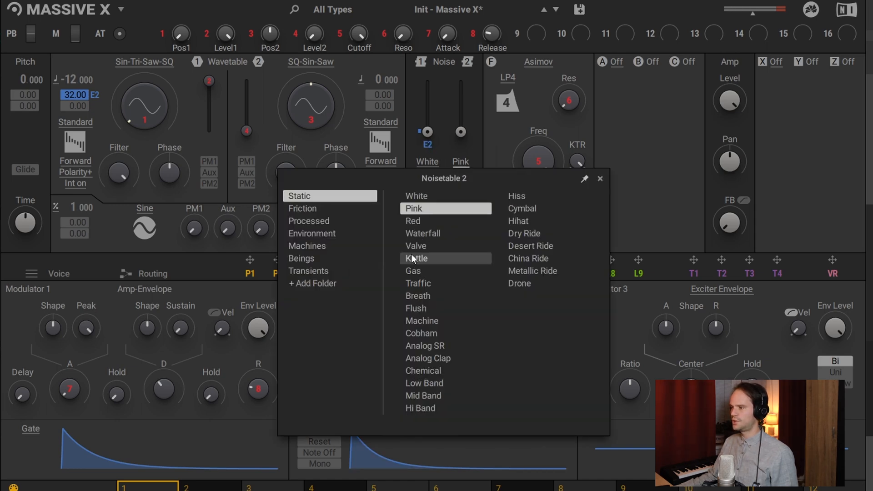
left_click(304, 272)
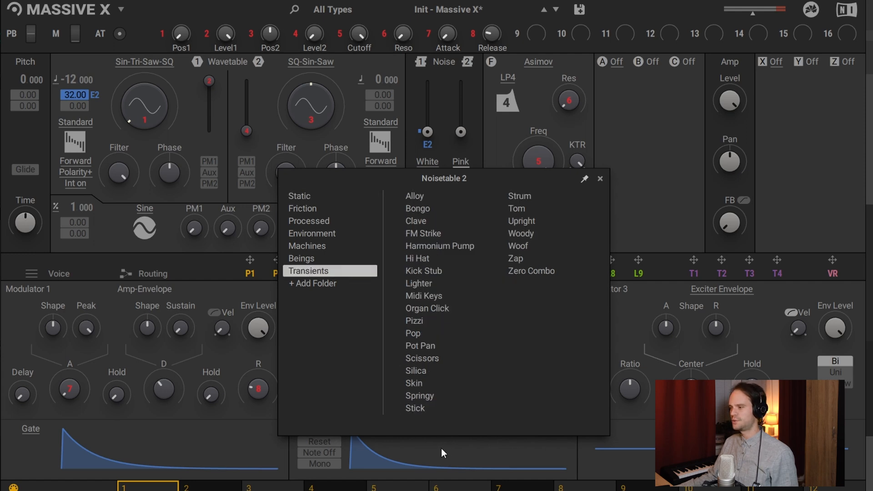
left_click(427, 408)
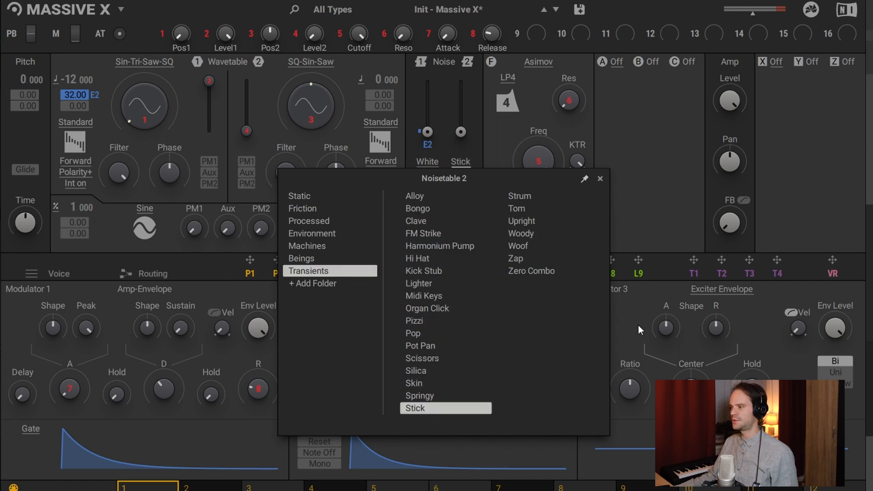
left_click(600, 179)
- Lower the Stick noise's pitch with its level raised, and return the level to zero
left_click_drag(460, 132, 461, 103)
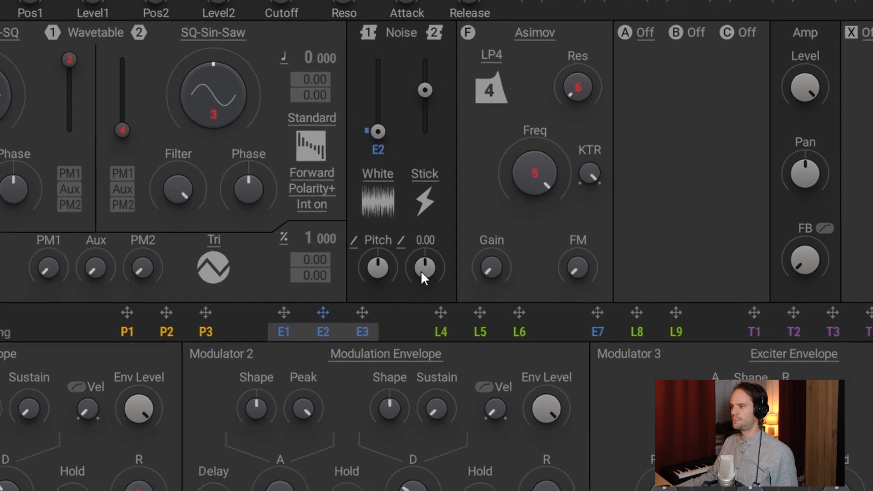
left_click_drag(450, 240, 422, 284)
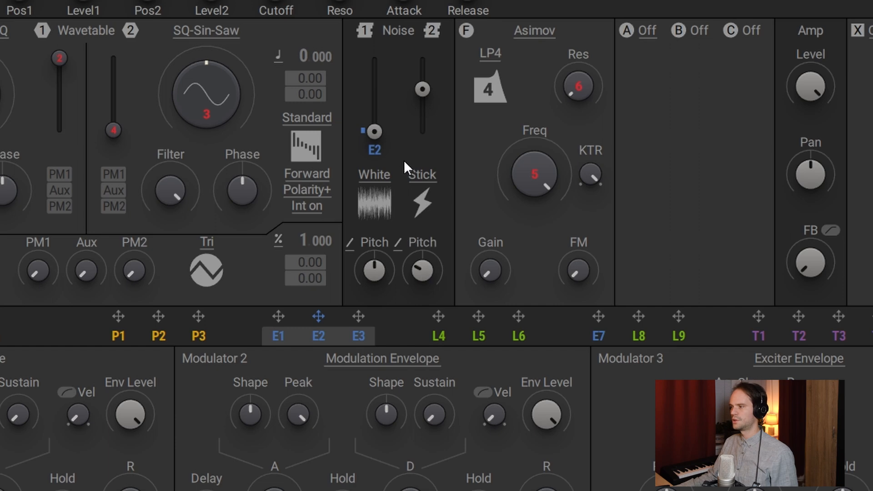
left_click_drag(421, 87, 422, 132)
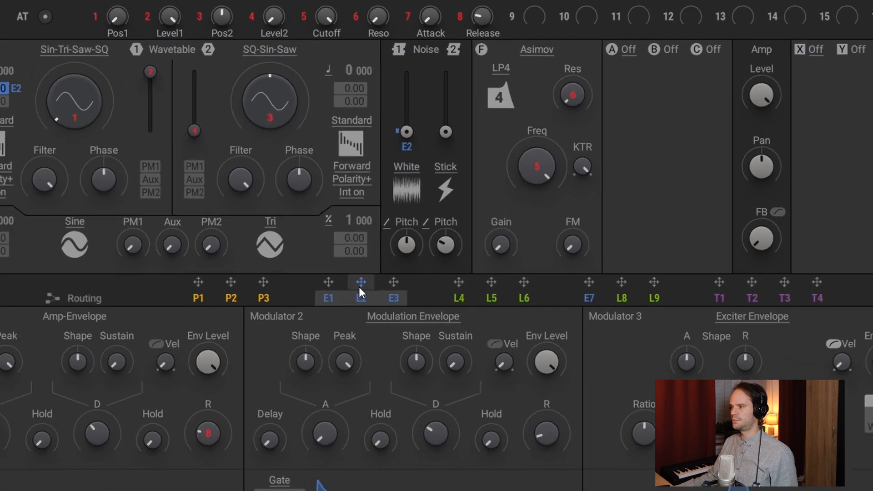
- Modulate the Stick noise level with a small amount of envelope E2 and fine-tune the noise's pitch
left_click_drag(318, 317, 388, 168)
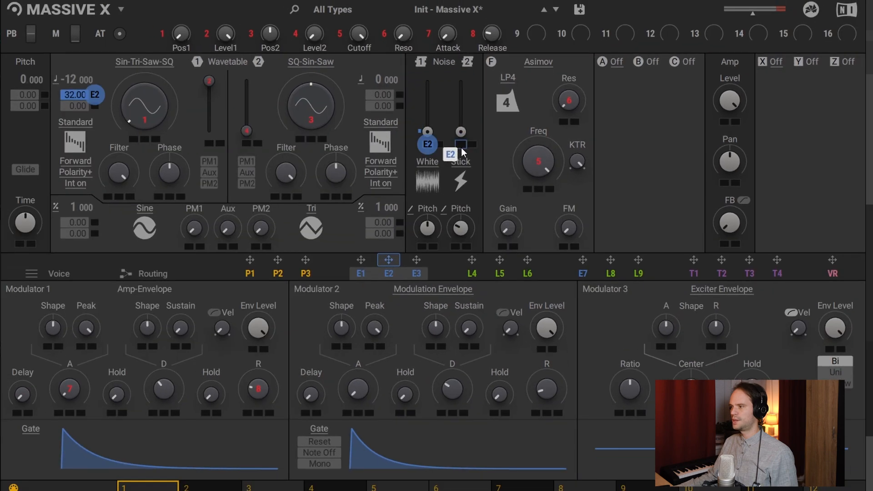
left_click_drag(461, 147, 460, 148)
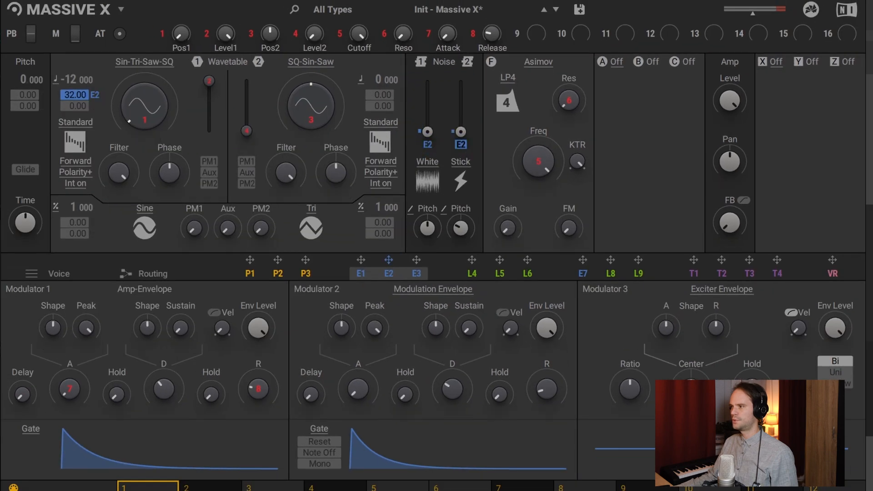
left_click_drag(458, 146, 458, 145)
mouse_move(459, 228)
left_click_drag(459, 229, 459, 232)
- Change the filter model to Blue Monark and raise its gain to about 50%
left_click(538, 62)
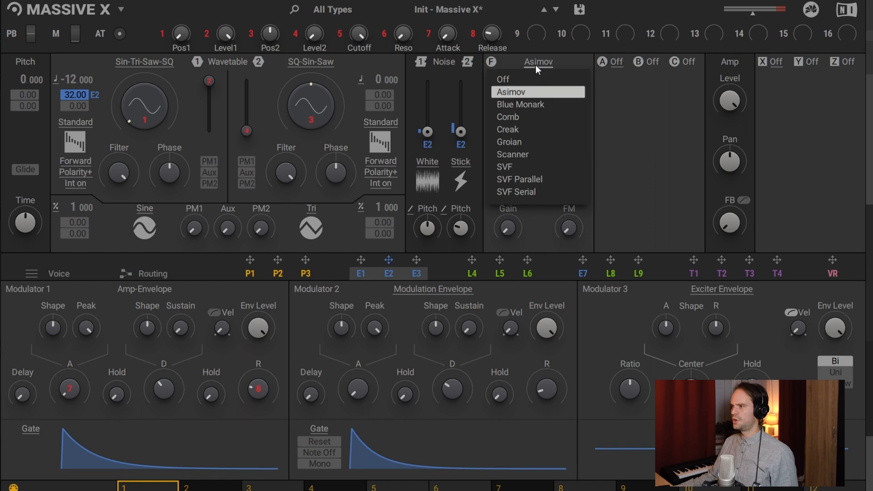
left_click(530, 105)
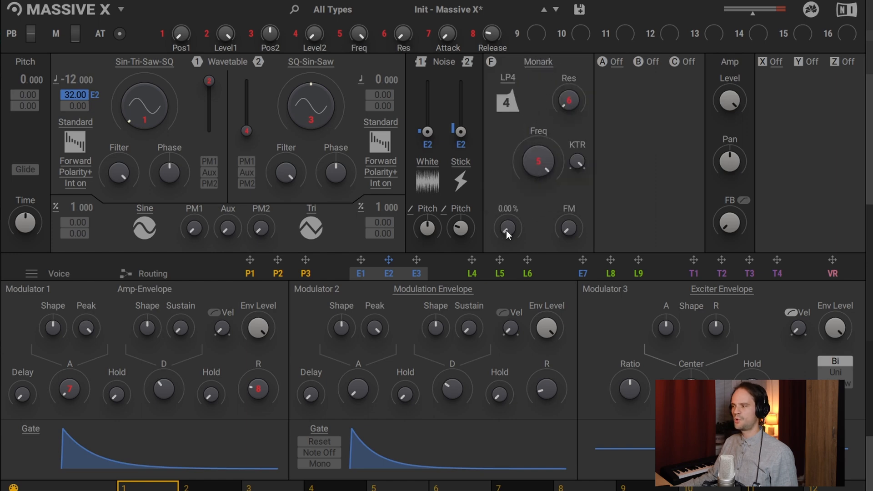
left_click_drag(506, 230, 506, 212)
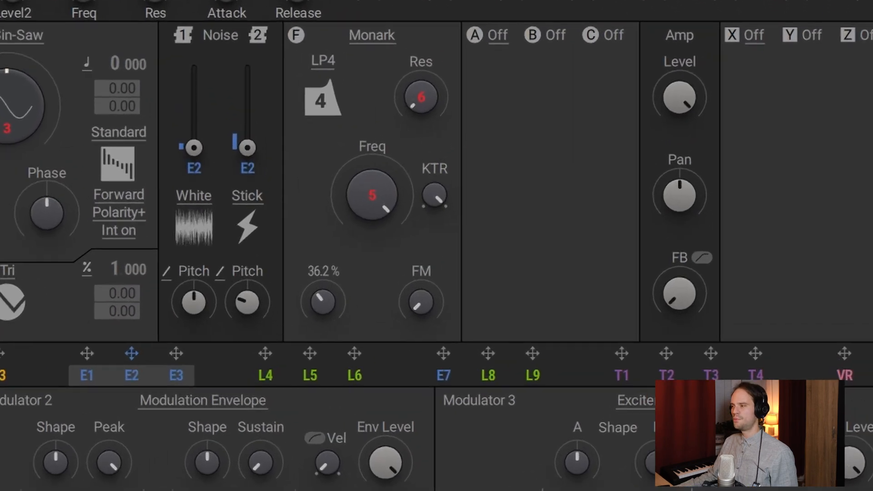
left_click_drag(323, 302, 323, 294)
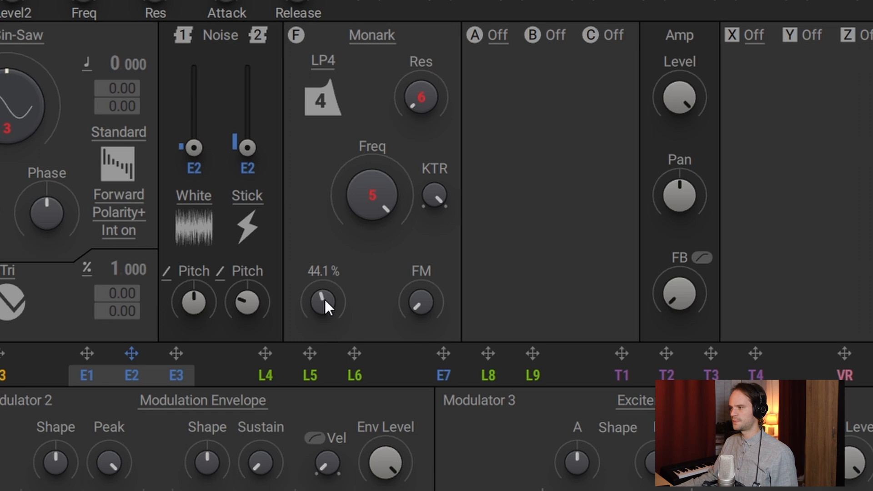
scroll(324, 300, "up", 4)
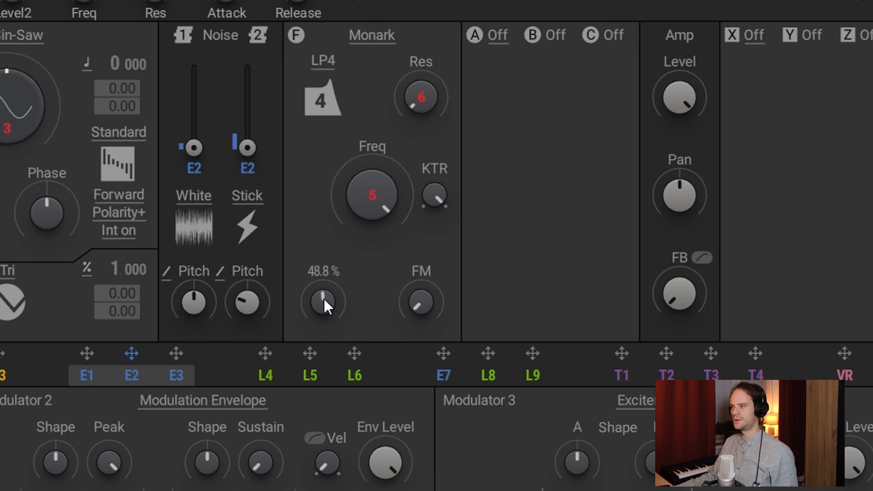
left_click_drag(324, 294, 324, 291)
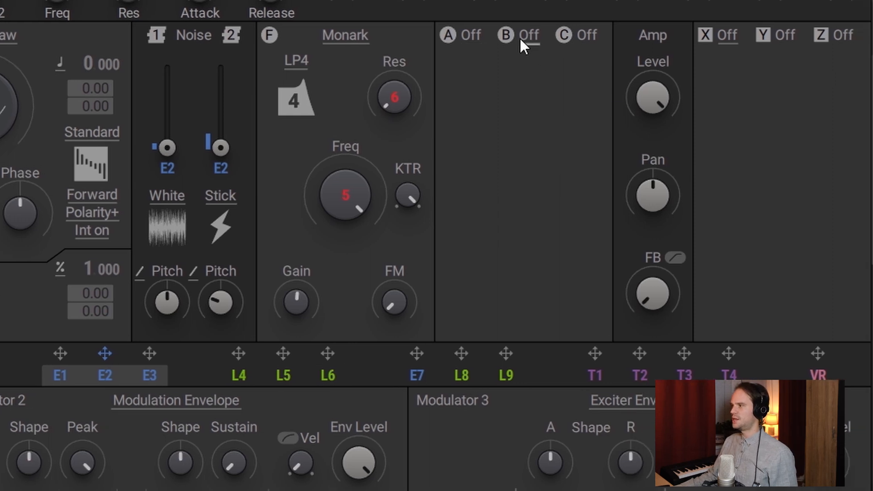
- Load a Distortion in insert slot B, lower its Mix and Drive to roughly a quarter, and compare it with the bypassed sound
left_click(523, 36)
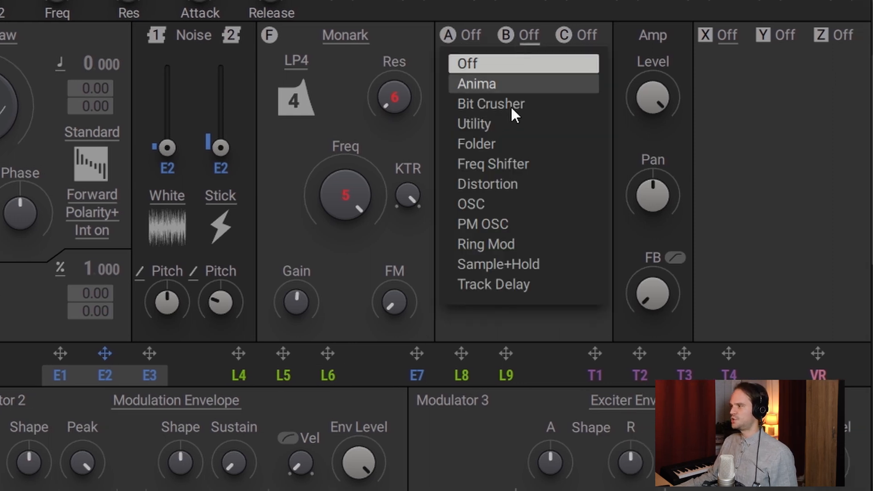
left_click(508, 183)
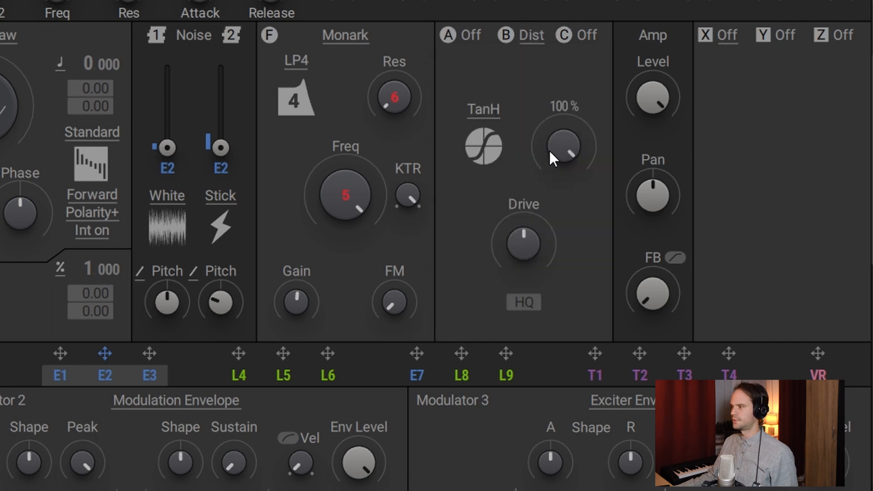
left_click_drag(553, 146, 553, 189)
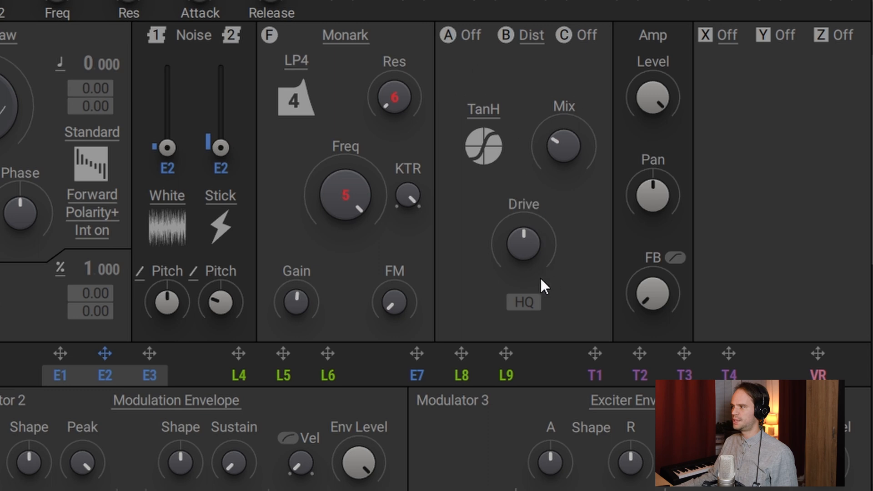
mouse_move(523, 248)
left_click_drag(523, 248, 523, 263)
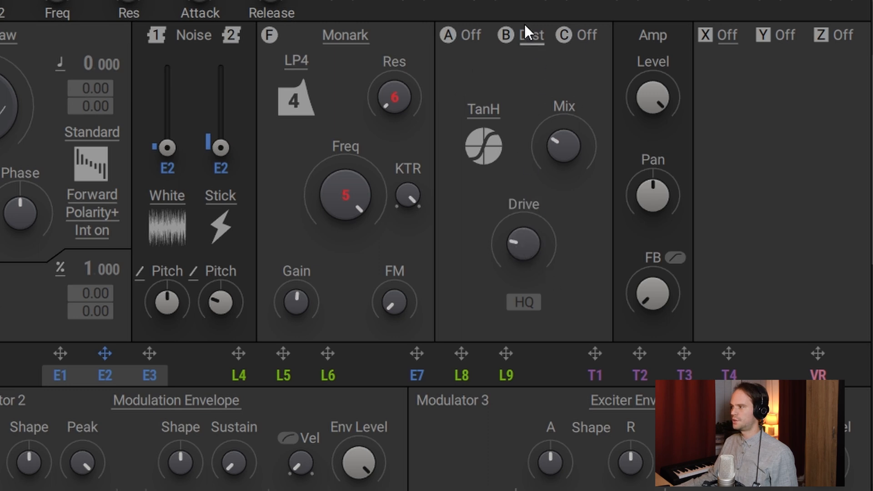
left_click(506, 36)
left_click(506, 36)
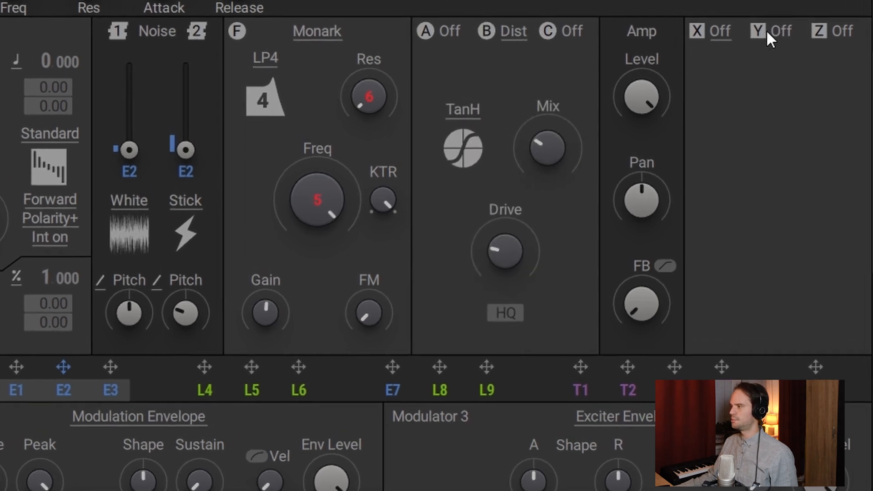
- Load the Nonlinear Lab in effect slot X in Soft Clip mode with 23.4% drive and 30.6% mix
left_click(717, 28)
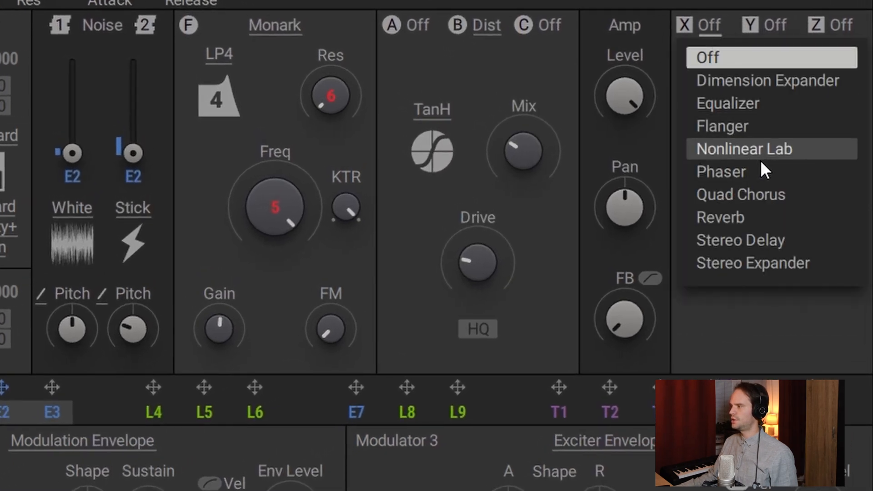
left_click(712, 153)
left_click(727, 58)
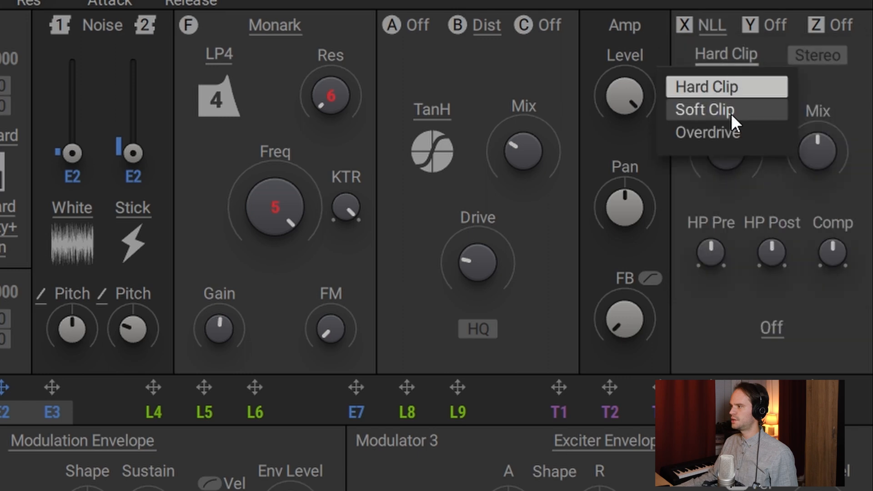
left_click(731, 112)
left_click_drag(727, 140, 727, 165)
left_click_drag(817, 127, 816, 141)
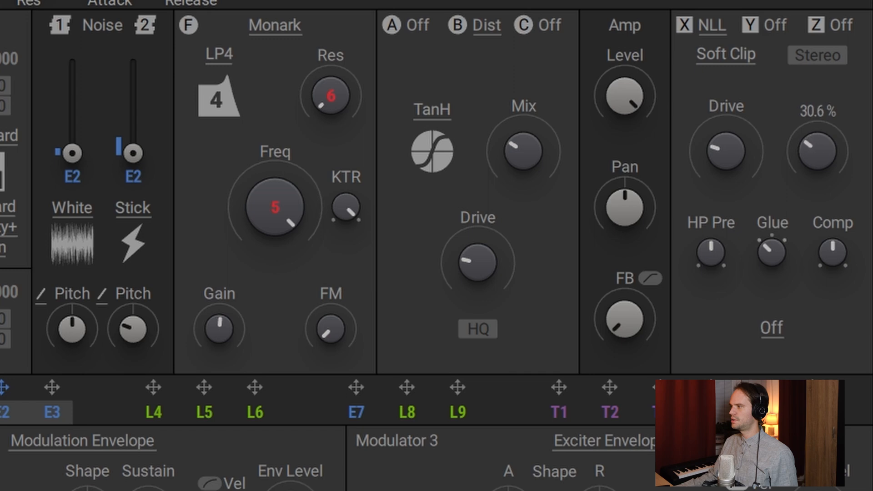
- Turn the Nonlinear Lab's HP Pre to minimum, compare the effect with bypass, and reduce its Mix slightly
left_click_drag(711, 253, 711, 277)
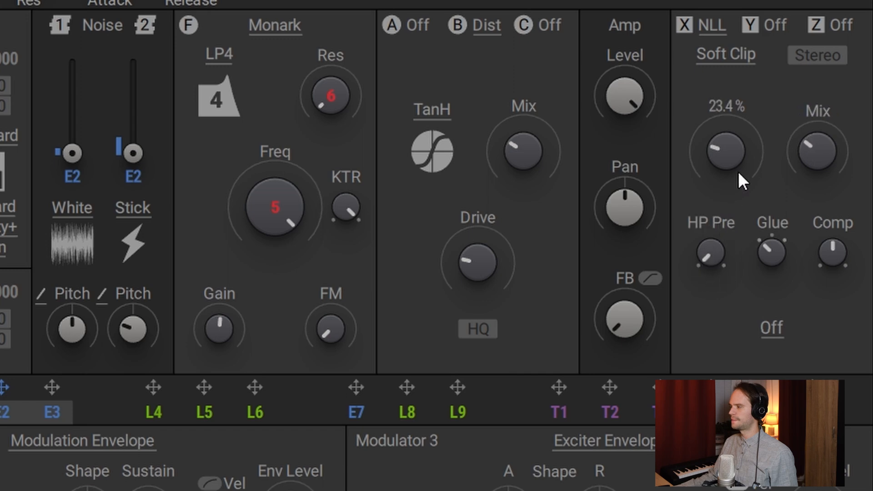
left_click(680, 23)
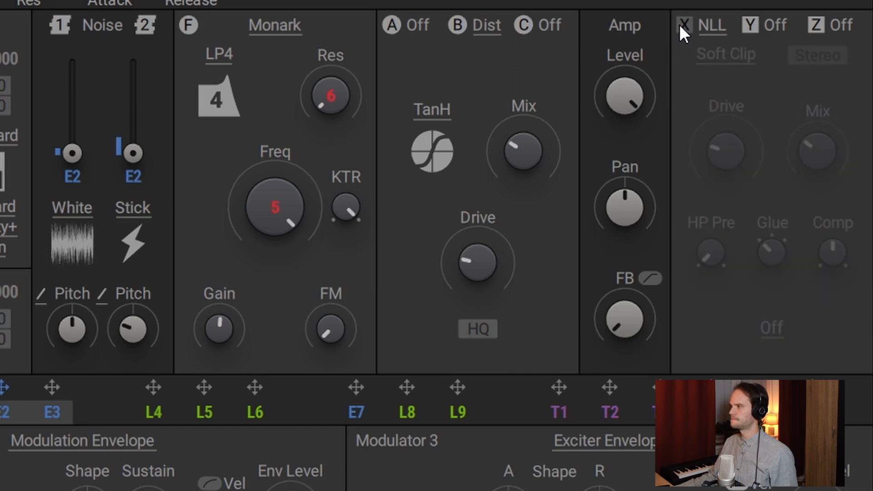
left_click(680, 23)
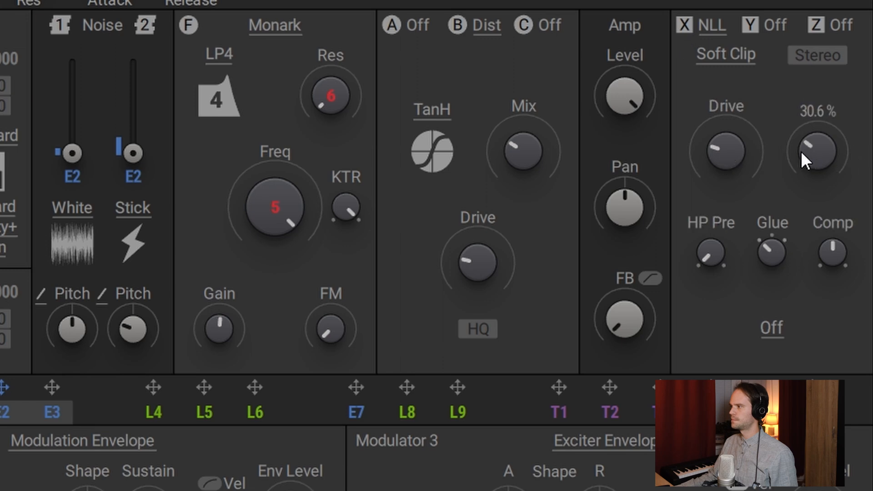
left_click_drag(801, 146, 801, 155)
- Load an Equalizer in effect slot Y, lower its high-band frequency, and slightly boost the Hi Gain and Low Gain
left_click(781, 22)
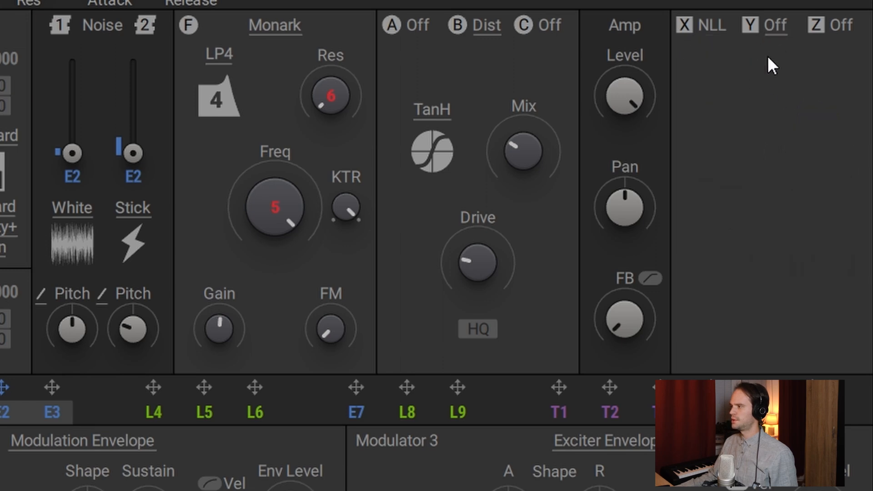
left_click(776, 28)
left_click(732, 99)
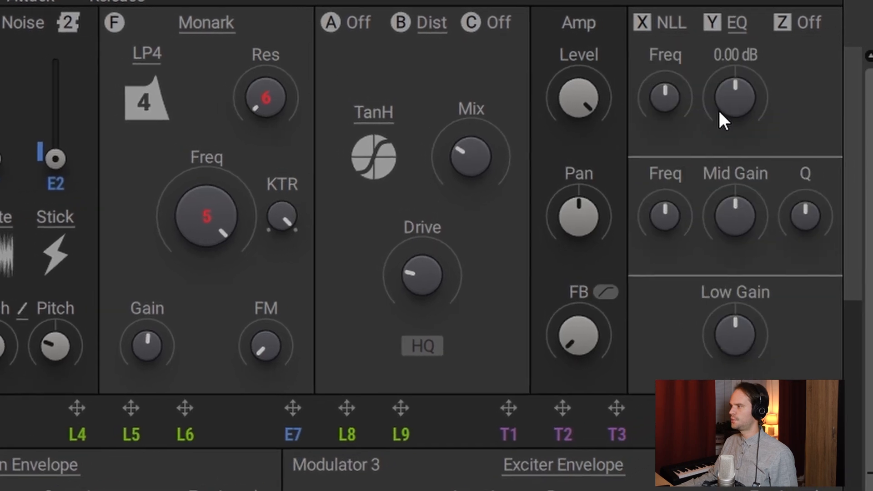
left_click_drag(666, 107, 665, 123)
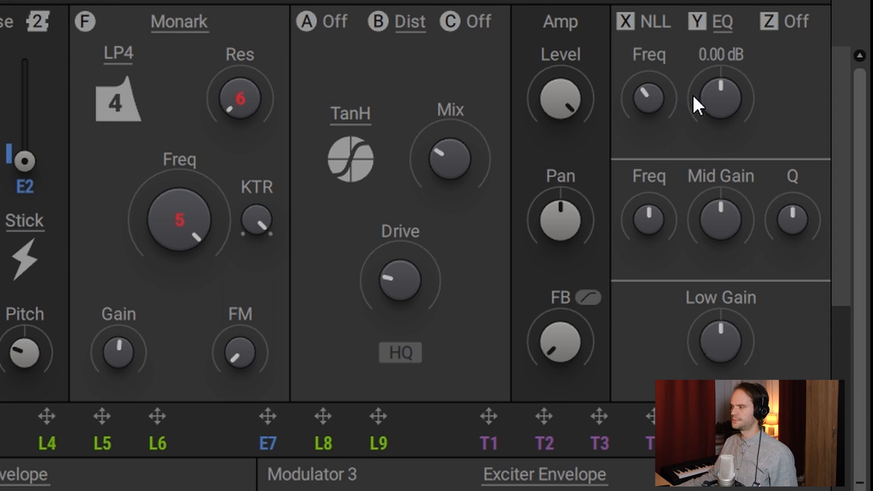
left_click_drag(712, 90, 713, 80)
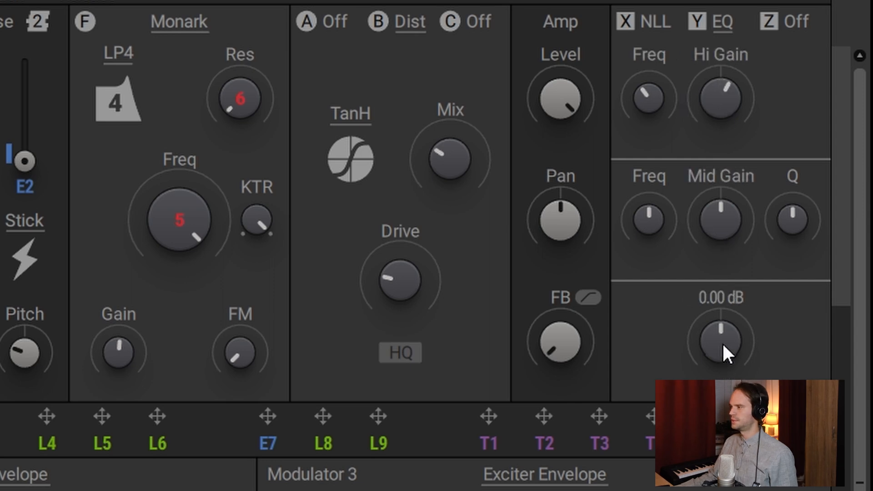
left_click_drag(723, 346, 723, 337)
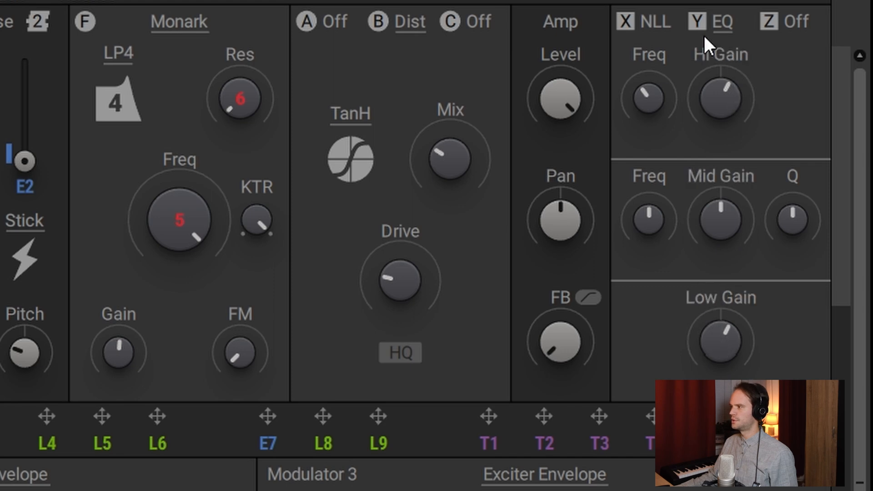
left_click(694, 17)
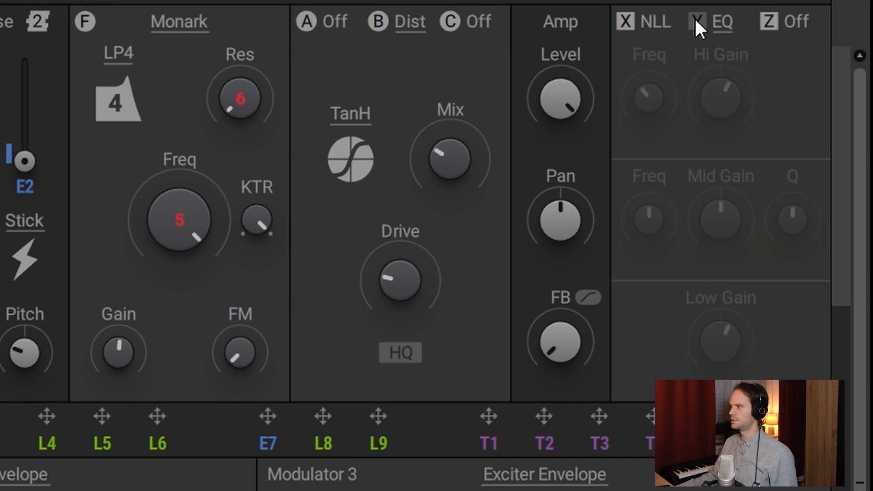
left_click(694, 18)
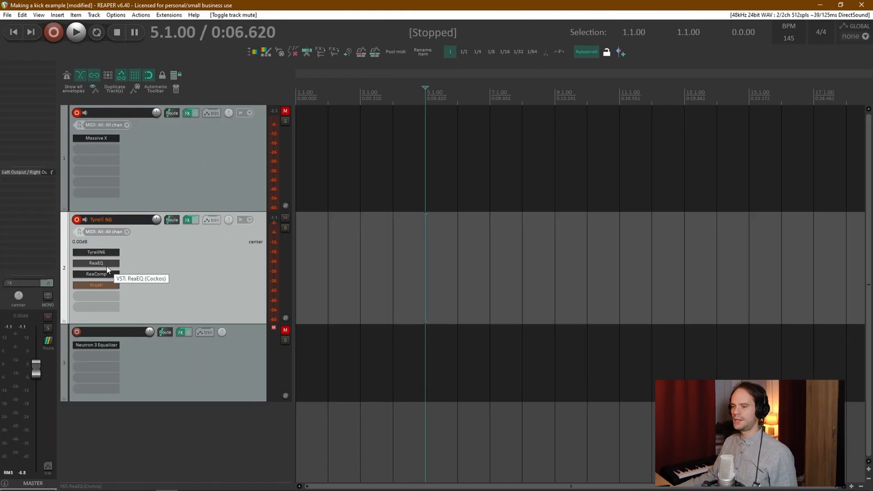
- In the Tyrell N6 track's ReaEQ, boost the band 1 low shelf about 5 dB near 107 Hz and narrow its bandwidth
left_click(106, 265)
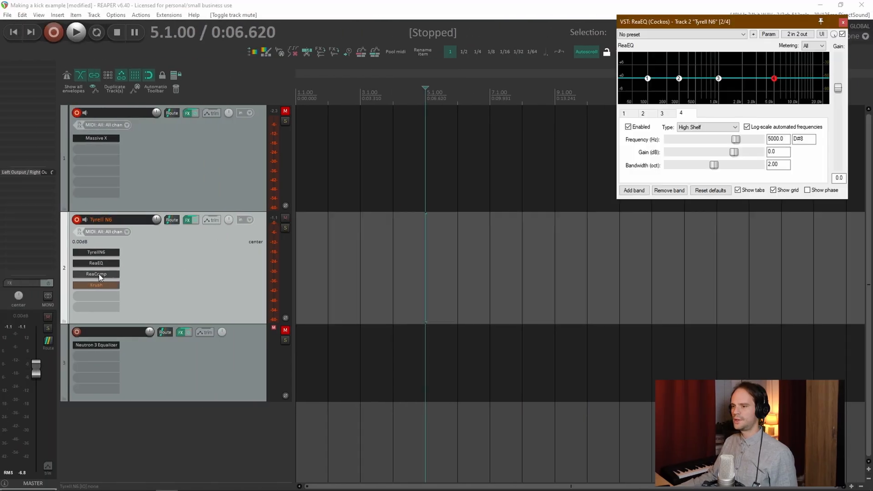
left_click_drag(647, 78, 650, 67)
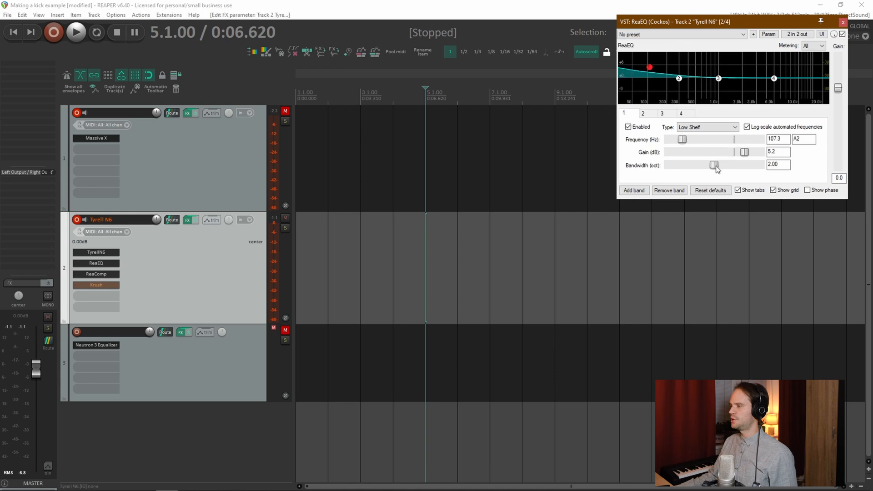
left_click_drag(722, 165, 711, 164)
left_click_drag(748, 26, 633, 111)
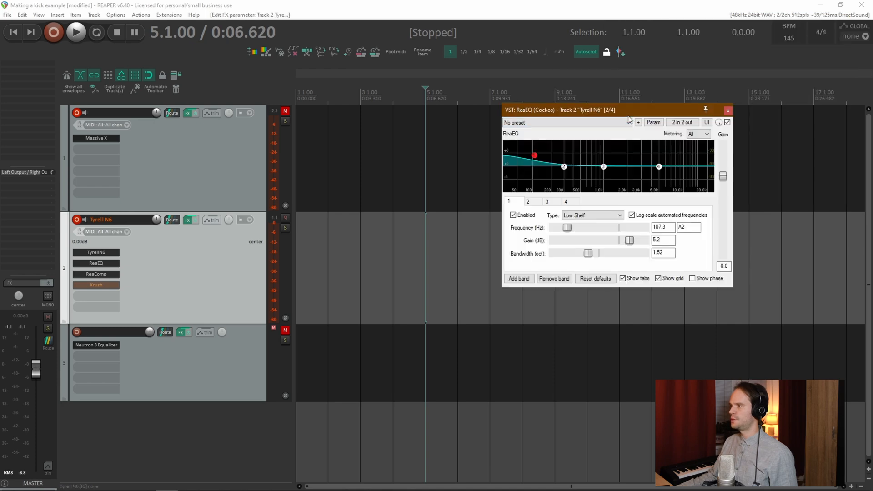
scroll(533, 155, "down", 5)
left_click_drag(533, 155, 532, 155)
left_click_drag(329, 131, 327, 129)
- Set ReaEQ's band 4 high shelf to a 4.2 dB boost at 2284.3 Hz with a bandwidth of 1.02 octaves
left_click_drag(547, 147, 521, 134)
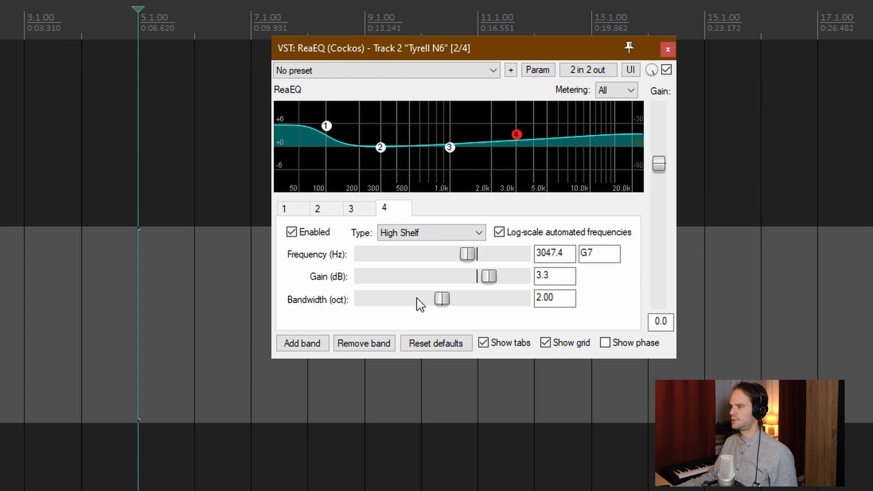
left_click_drag(445, 303, 406, 304)
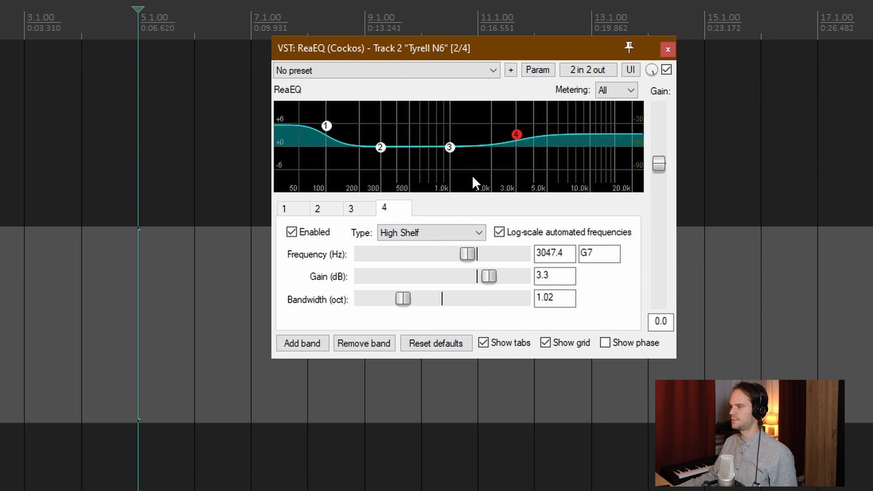
left_click_drag(516, 134, 500, 132)
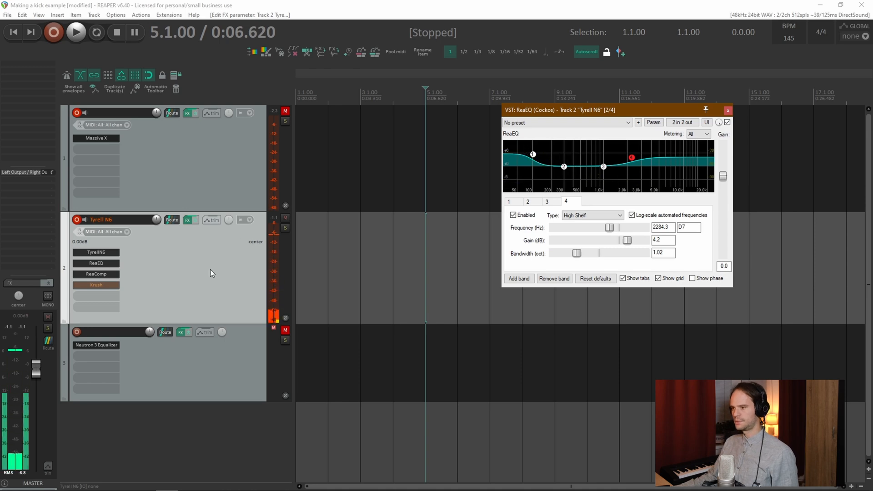
- Set the Tyrell N6 track's ReaComp to ratio 6.13:1, RMS size 0.50 ms, threshold -14.5 dB and wet output +5.3 dB
left_click(105, 273)
left_click_drag(606, 111, 682, 120)
left_click(804, 120)
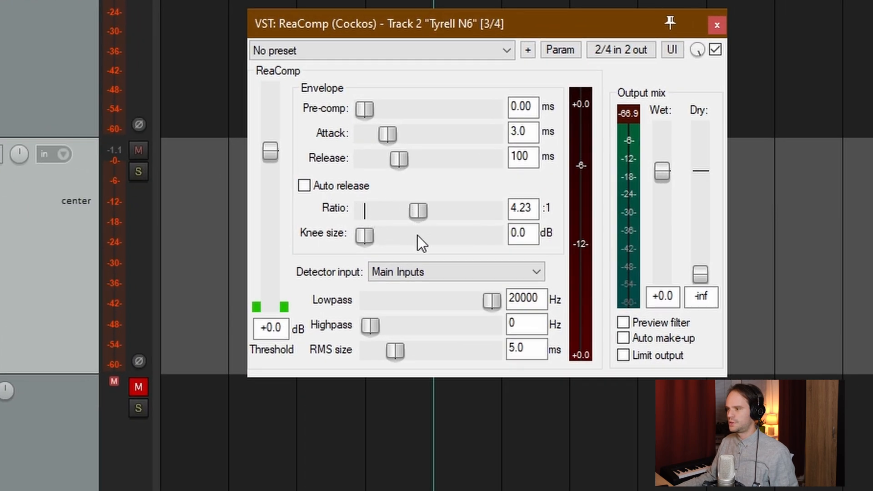
left_click_drag(422, 247, 424, 253)
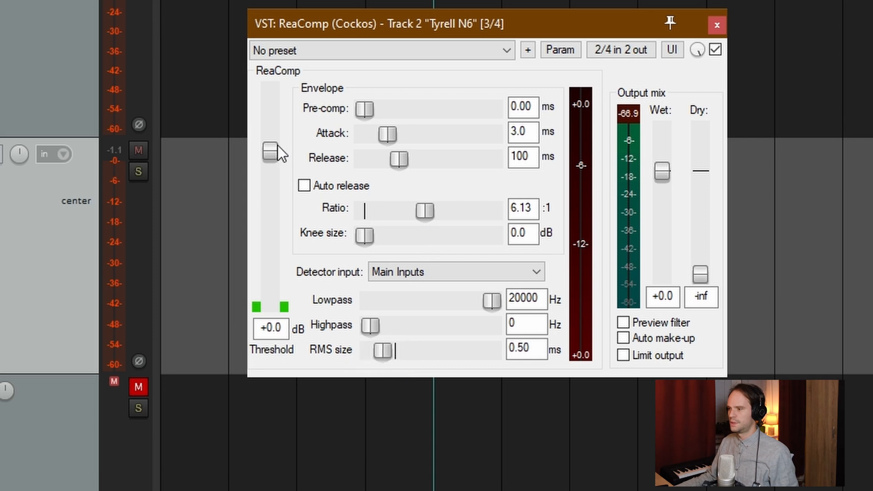
left_click_drag(274, 149, 272, 214)
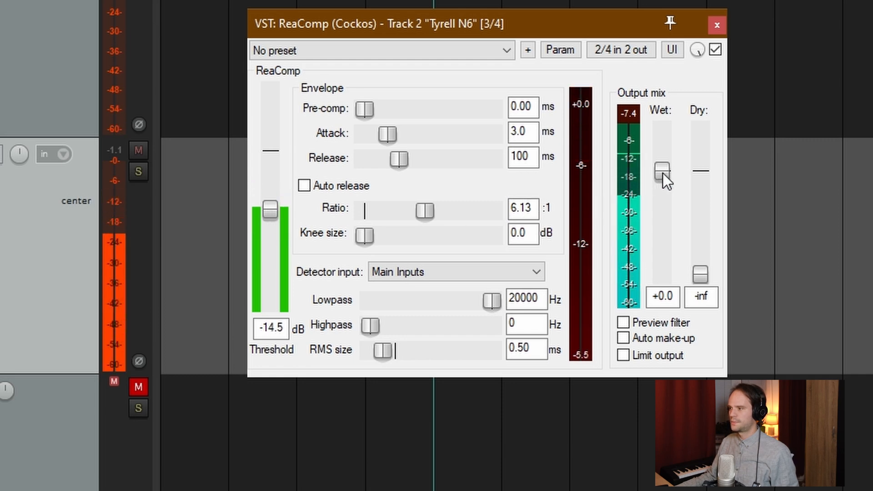
left_click_drag(663, 173, 662, 155)
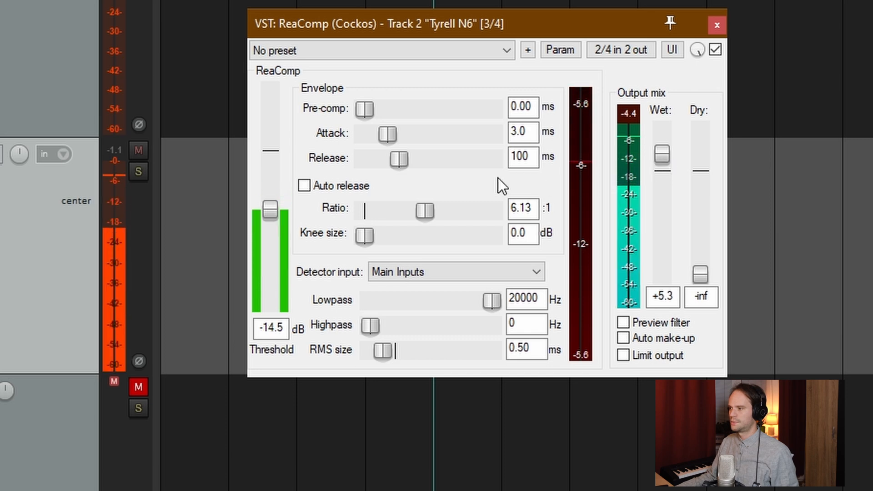
- Compare the compressed kick with the bypassed sound, leaving ReaComp enabled, and close its window
left_click(715, 50)
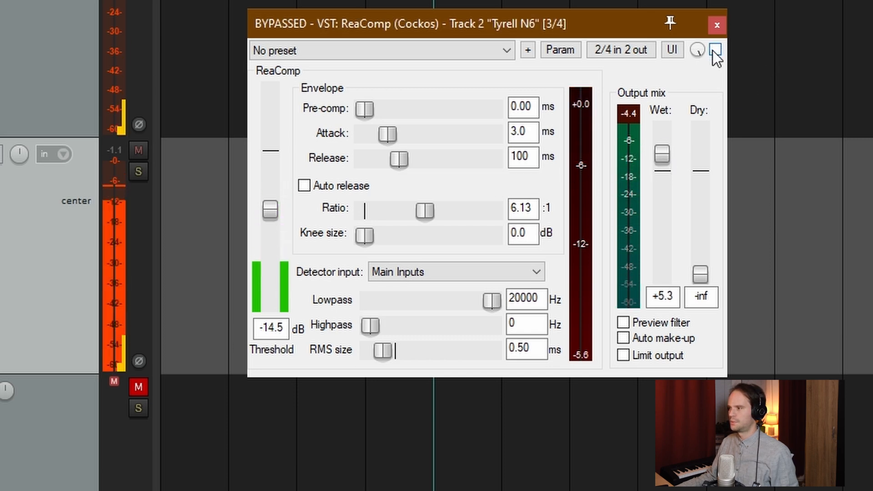
left_click(715, 50)
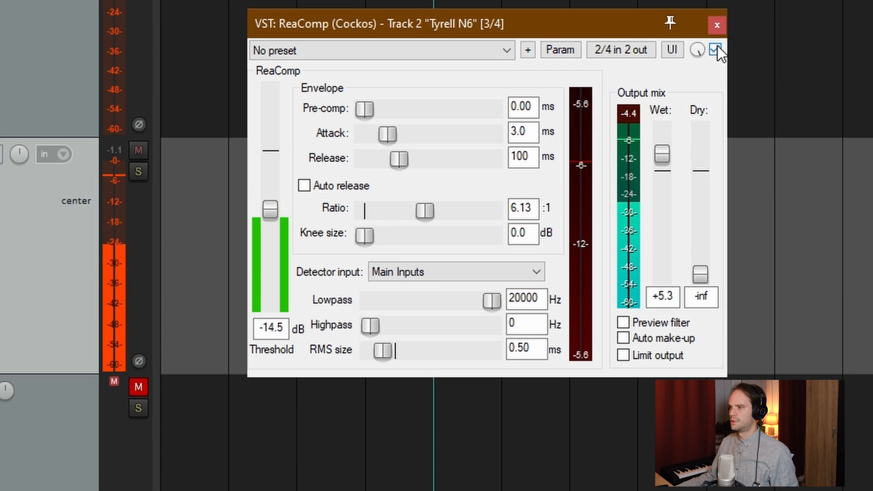
left_click(715, 50)
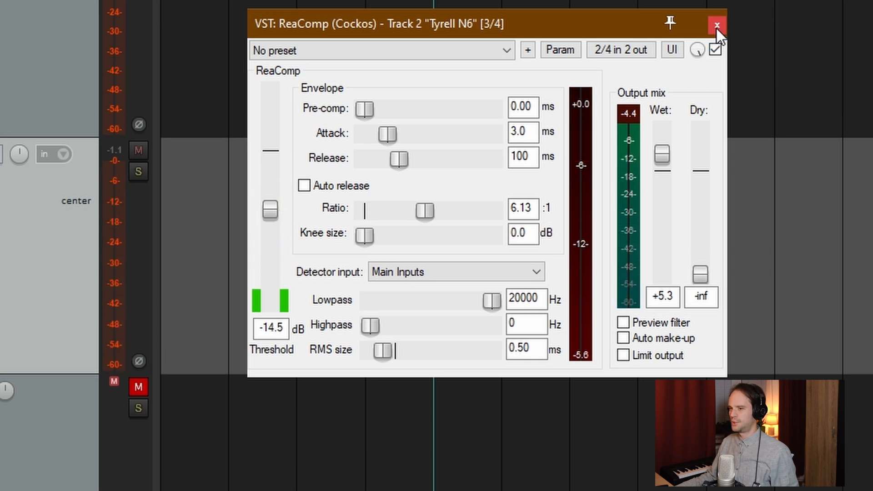
left_click(717, 26)
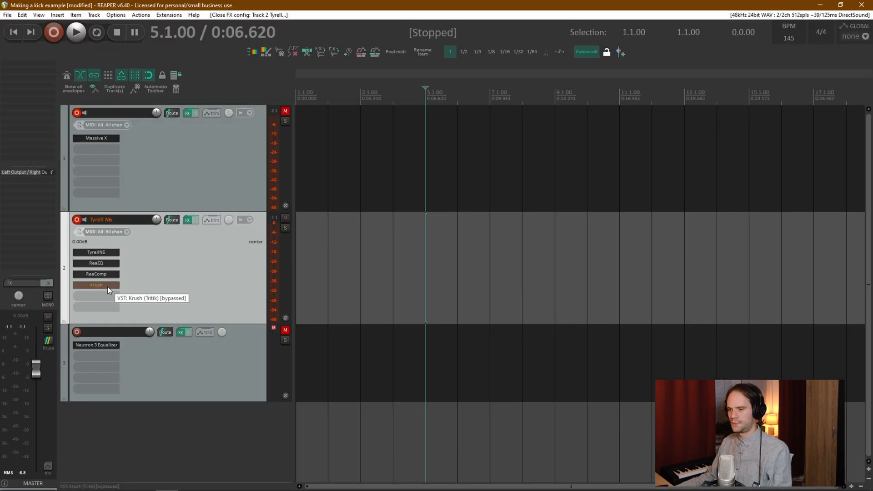
- Enable Krush on the Tyrell N6 track, turn off its dry signal and filter, and compare it with bypass
left_click(107, 287, "shift")
left_click(108, 286)
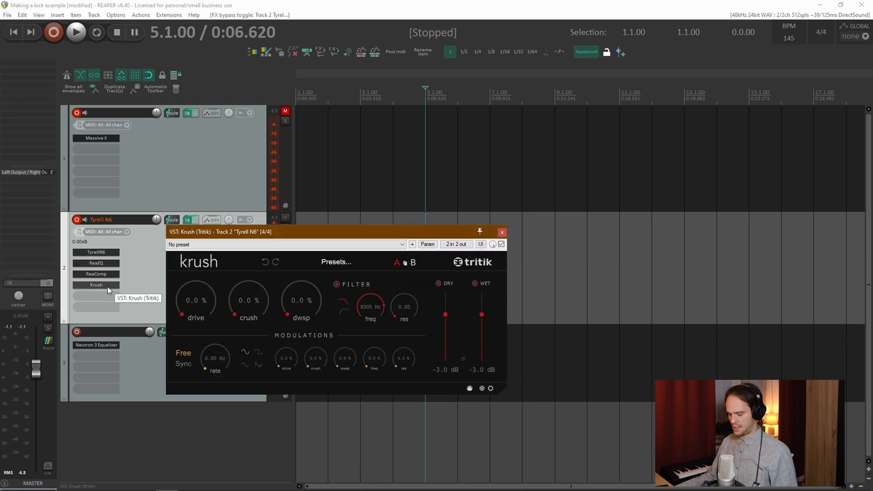
left_click_drag(376, 230, 480, 196)
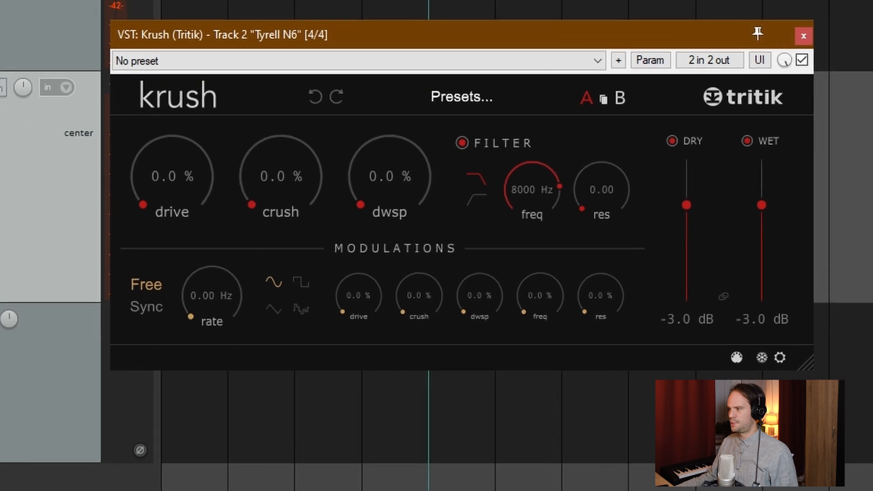
left_click(672, 140)
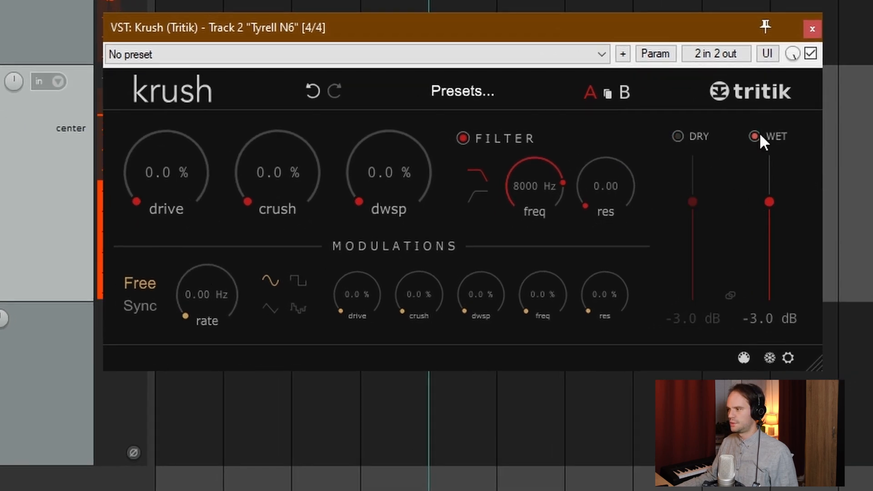
left_click(811, 54)
left_click(812, 54)
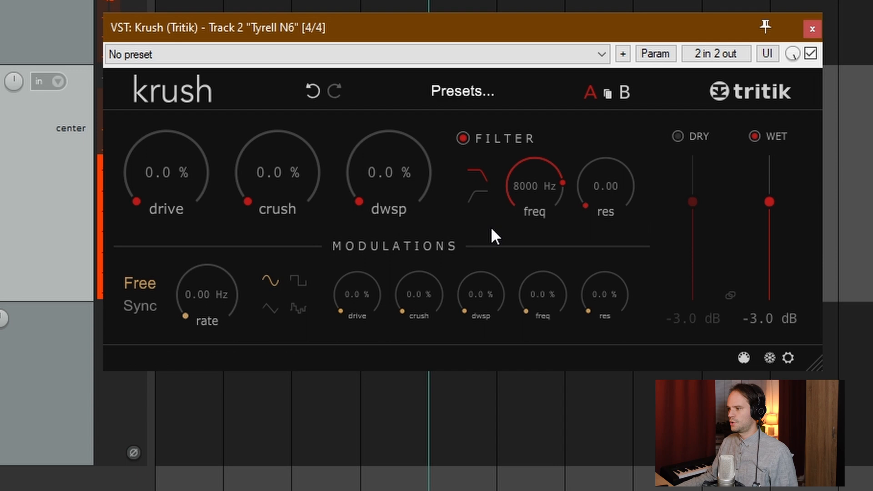
left_click(464, 139)
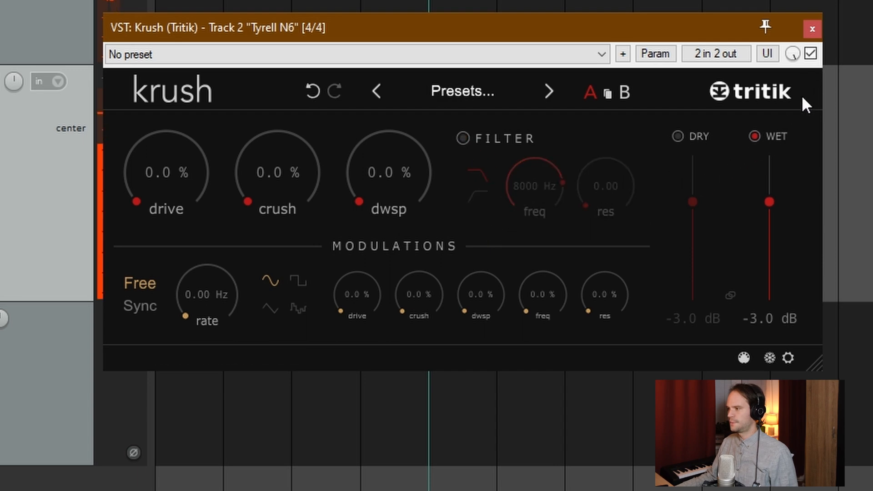
- Set Krush's drive to 57.6% and wet level to -4.1 dB, compare it with bypass, and close its window
left_click_drag(167, 150, 170, 102)
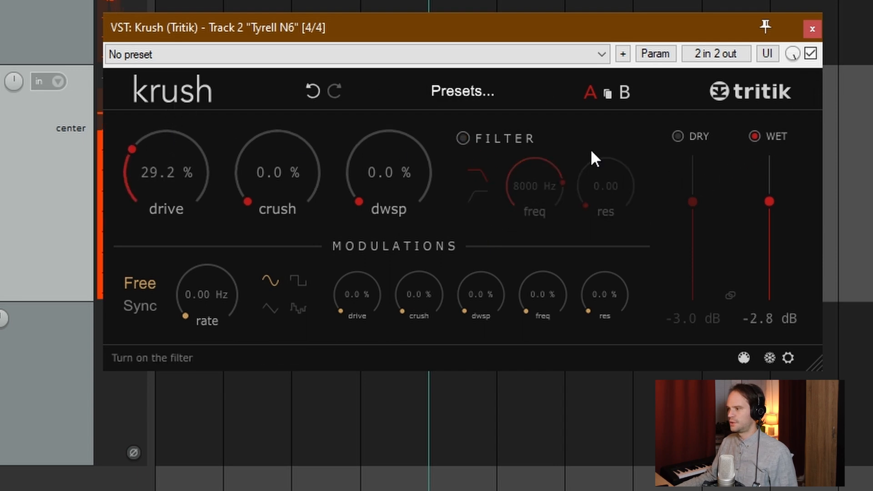
left_click_drag(131, 171, 145, 134)
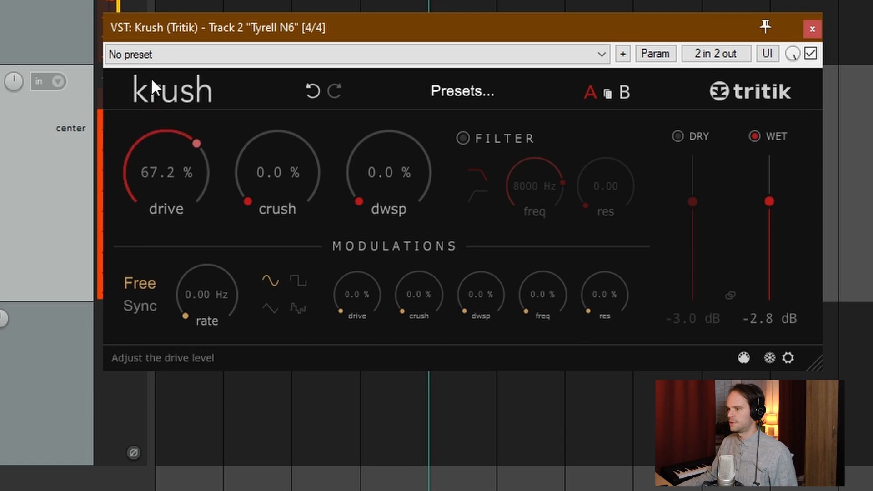
left_click_drag(151, 78, 152, 69)
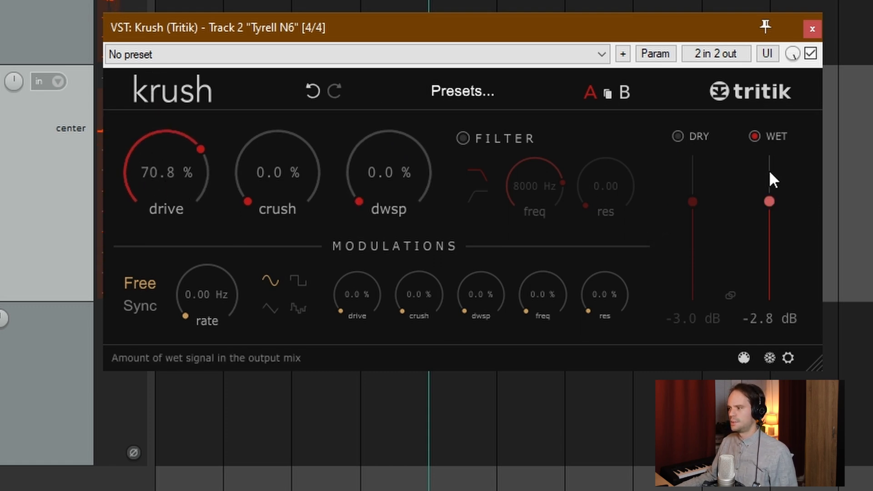
left_click_drag(769, 206, 768, 215)
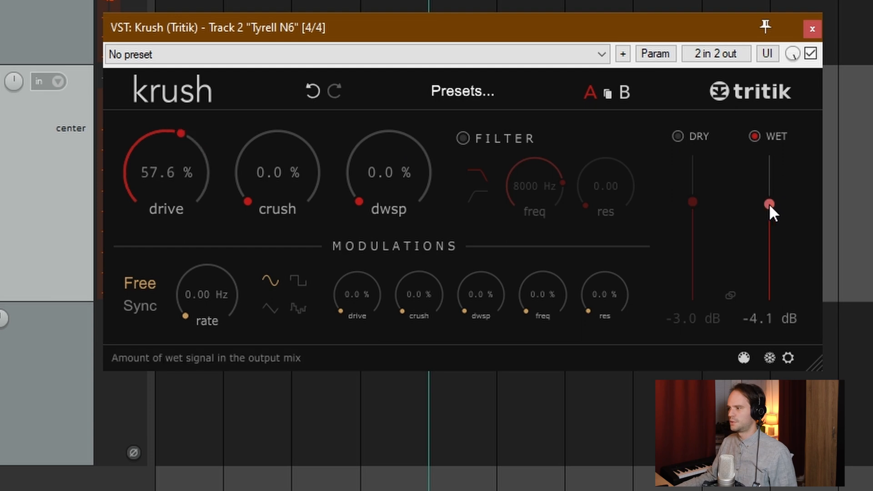
left_click(811, 54)
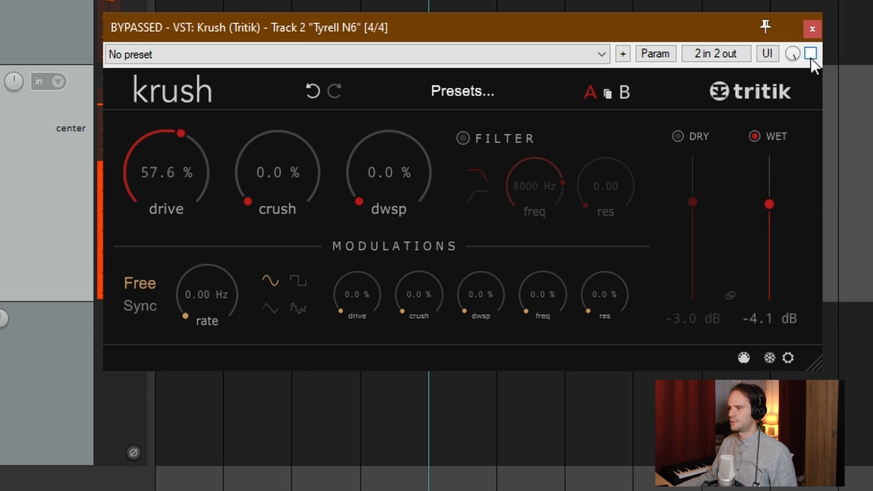
left_click(811, 53)
left_click(812, 27)
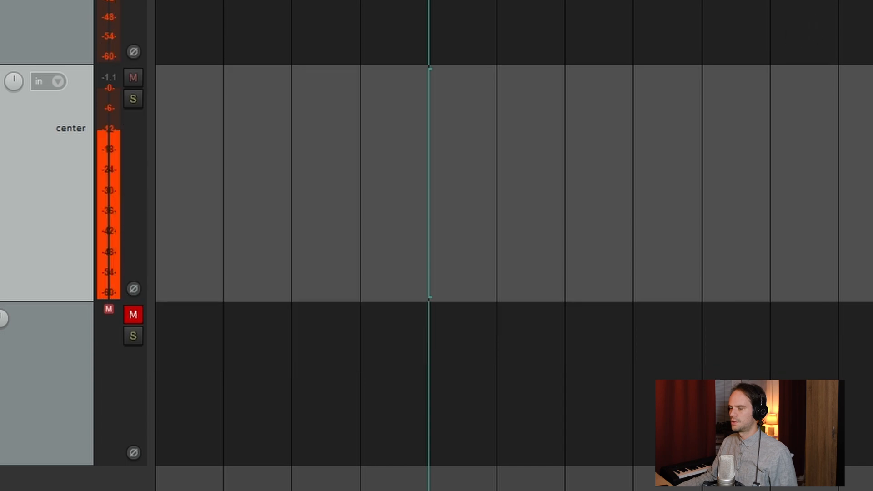